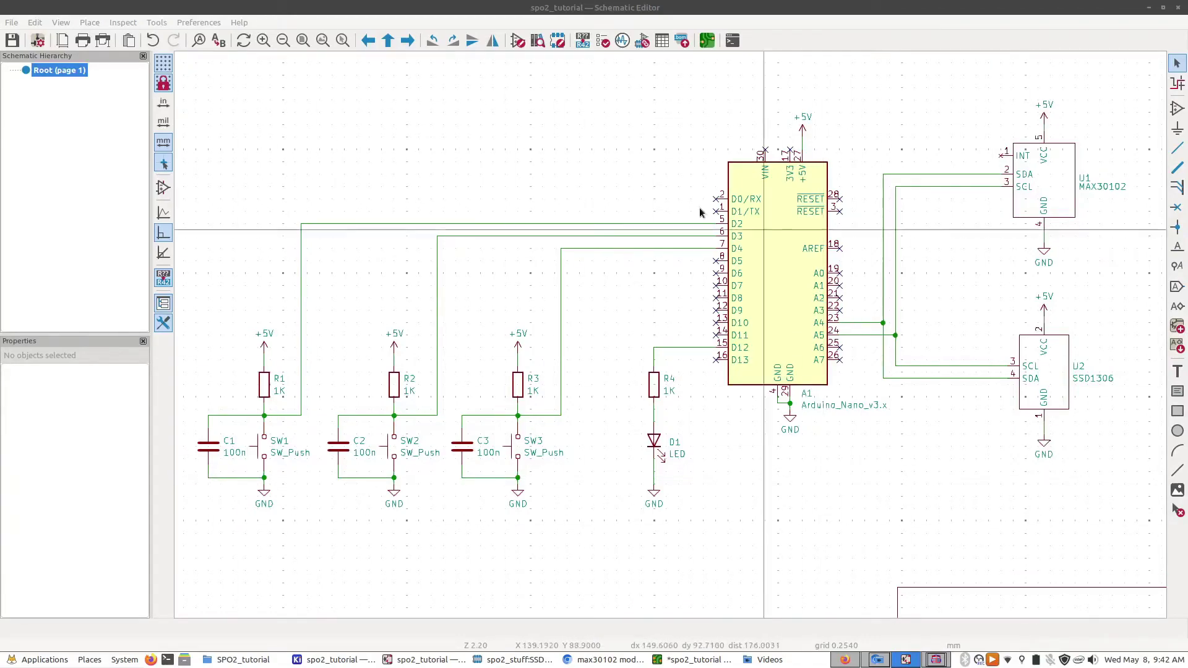
# Open the symbols' footprint assignments, then close them to return to the schematic.
pyautogui.click(642, 40)
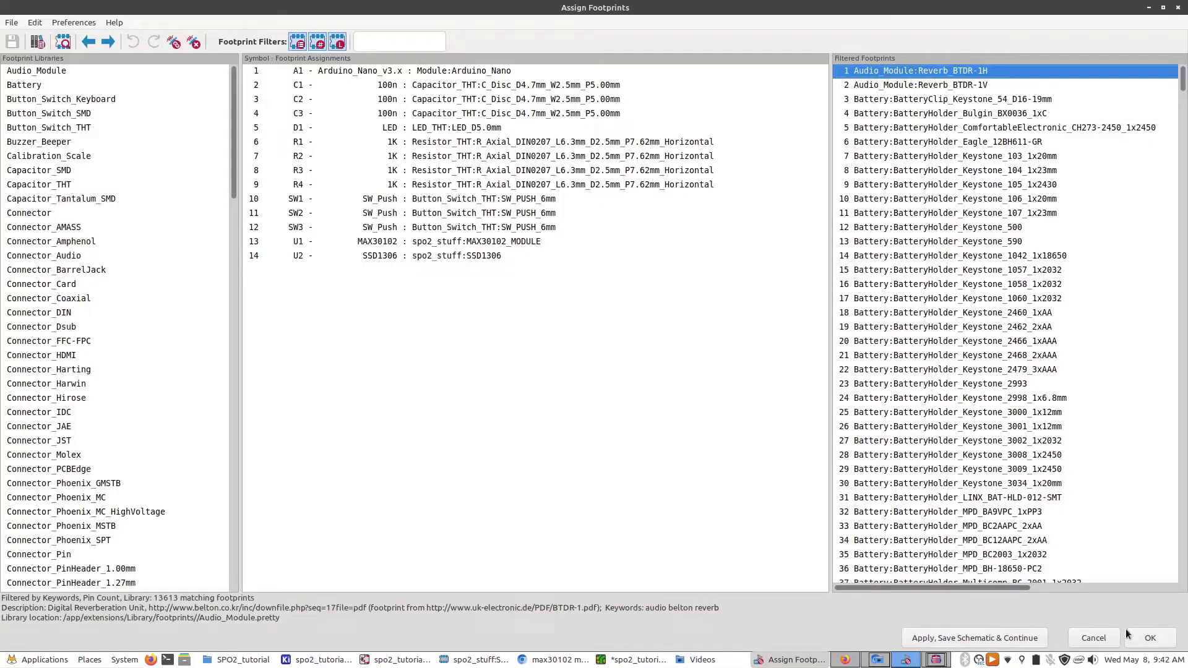
pyautogui.click(1108, 637)
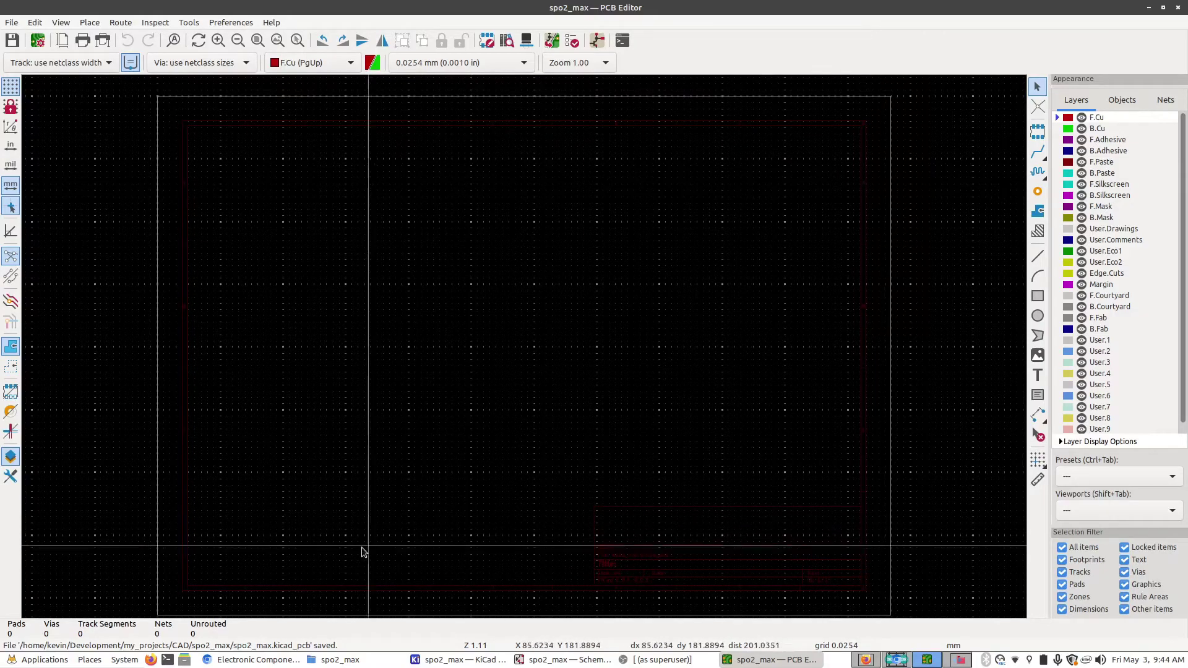
# Fetch PCBShopper price quotes for five 100 × 100 two-layer boards.
pyautogui.click(259, 659)
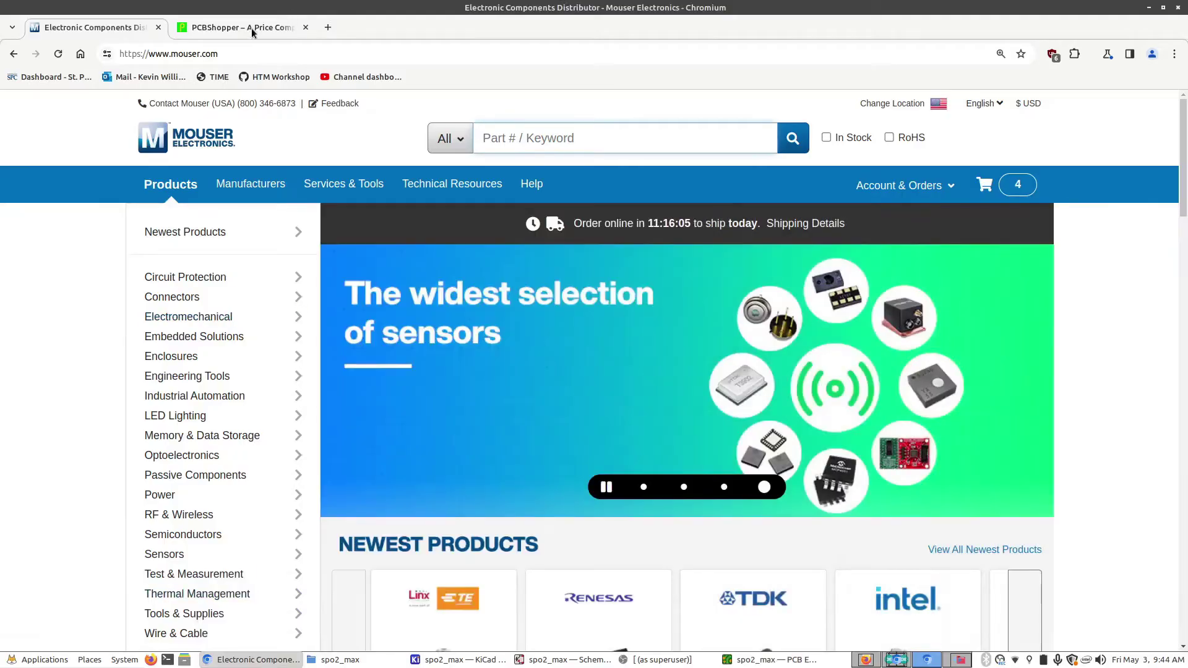
pyautogui.click(250, 29)
pyautogui.scroll(-7, 302, 253)
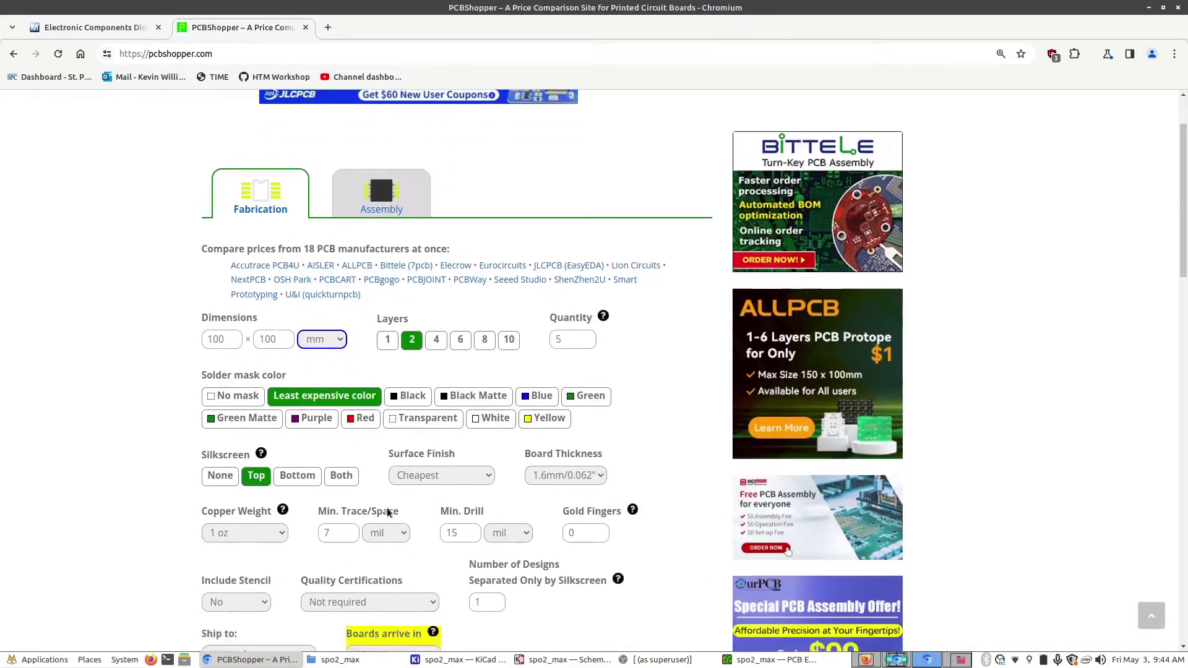
pyautogui.scroll(3, 310, 547)
pyautogui.scroll(-1, 307, 548)
pyautogui.click(249, 562)
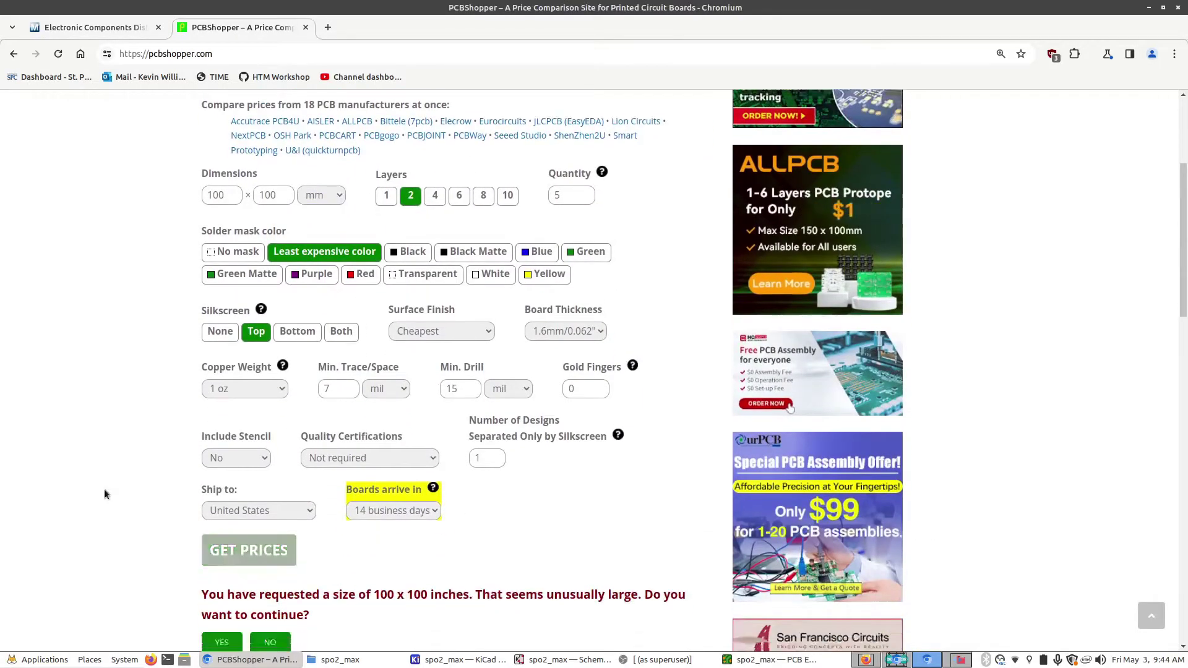
# Compare the quotes from NextPCB, PCBWay, ALLPCB and Elecrow, including shipping costs.
pyautogui.scroll(-6, 105, 491)
pyautogui.scroll(-4, 172, 433)
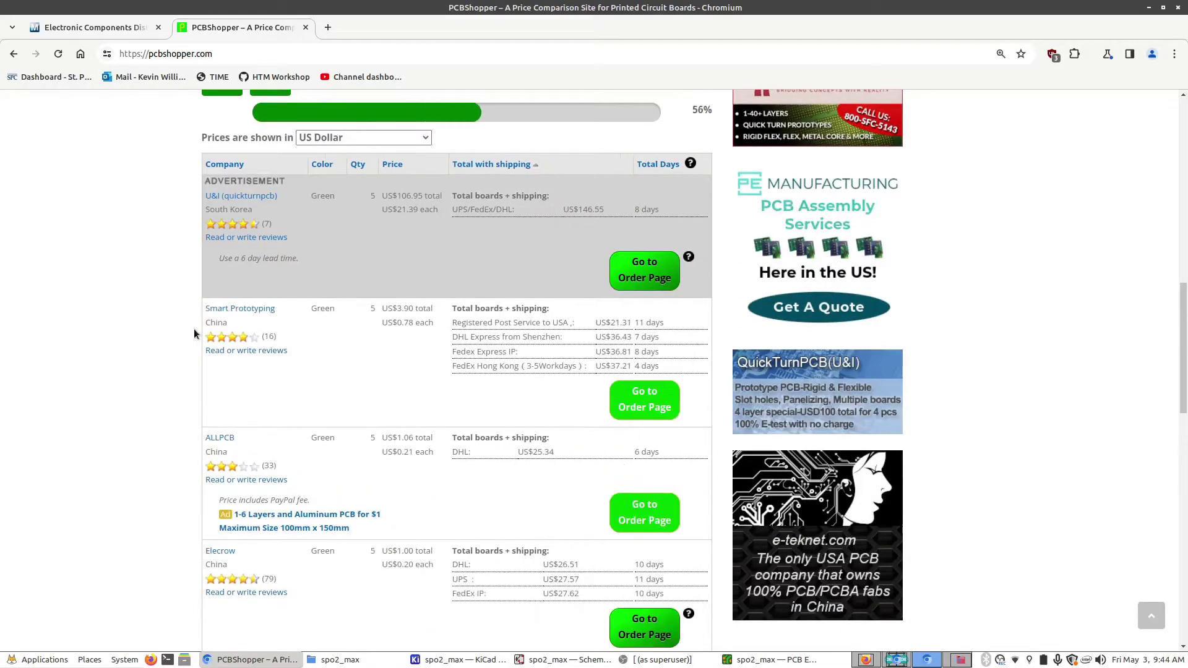
pyautogui.scroll(-1, 193, 334)
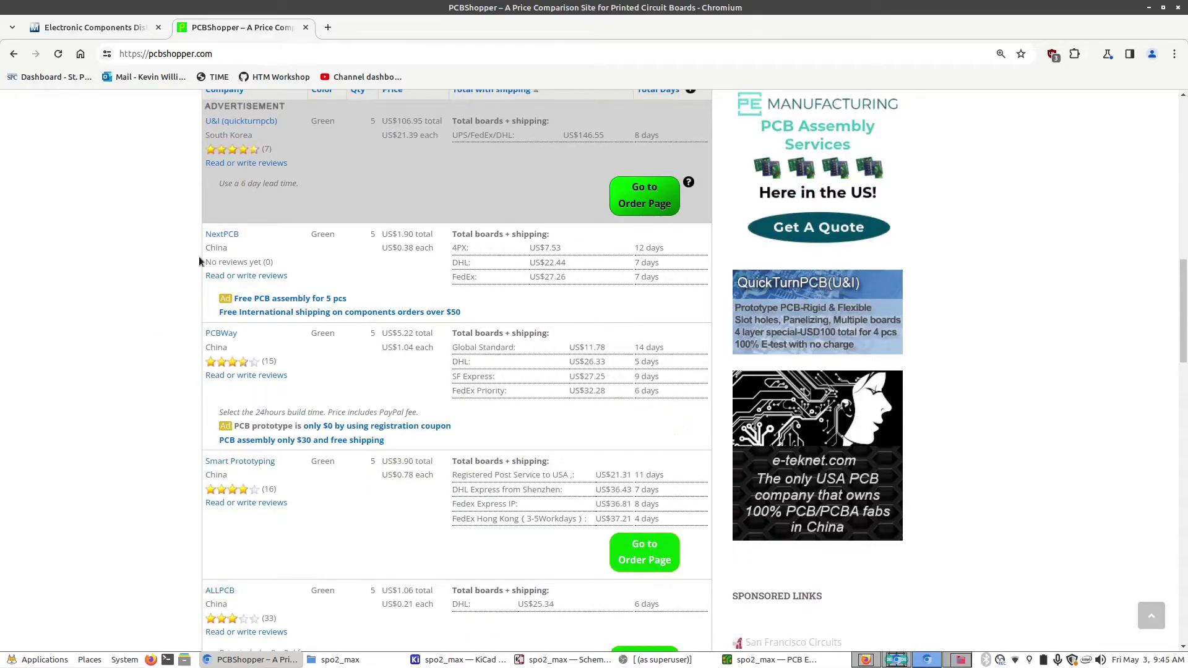
pyautogui.scroll(1, 186, 377)
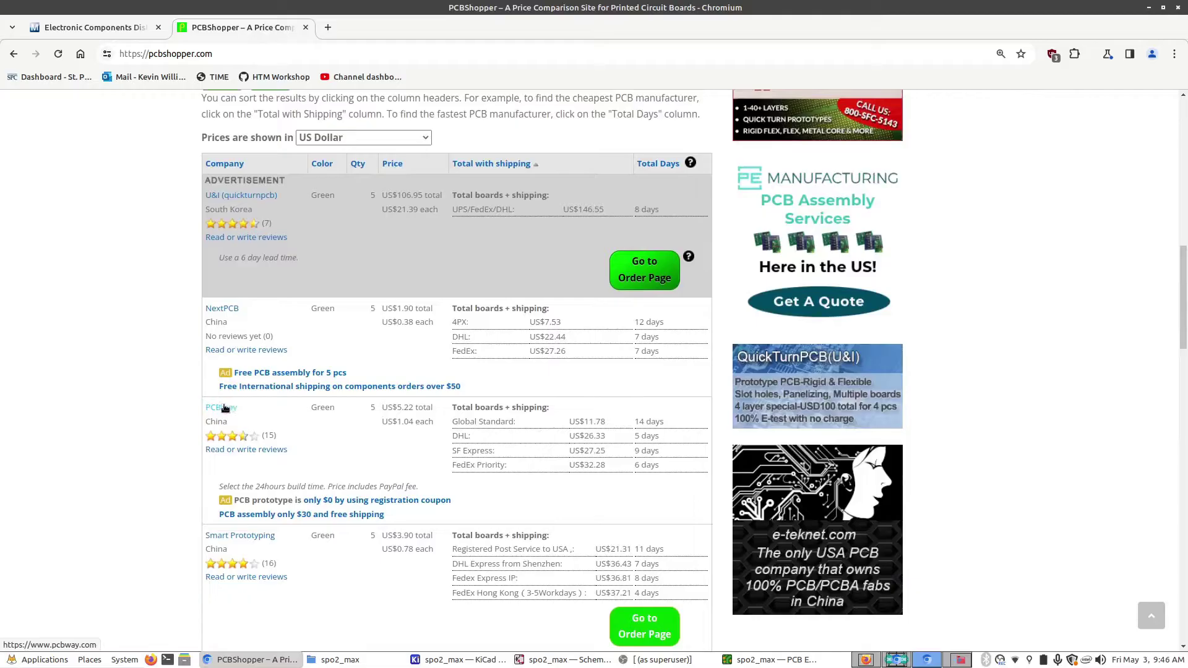
pyautogui.moveTo(234, 331); pyautogui.dragTo(208, 323)
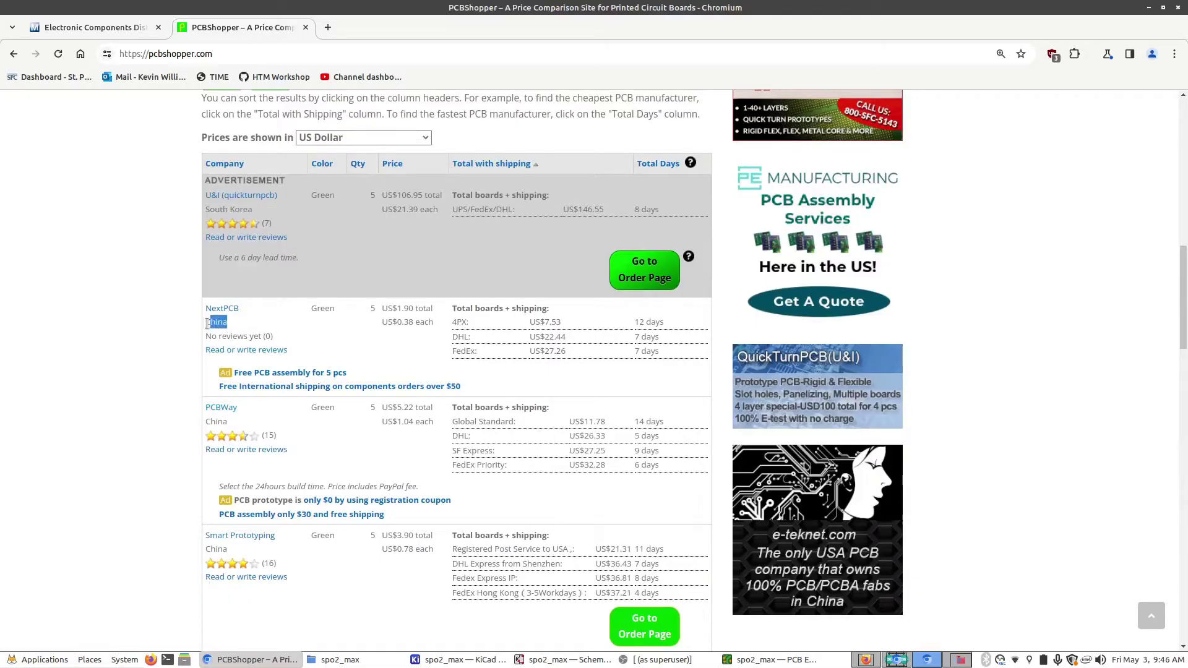
pyautogui.click(213, 339)
pyautogui.scroll(-3, 252, 511)
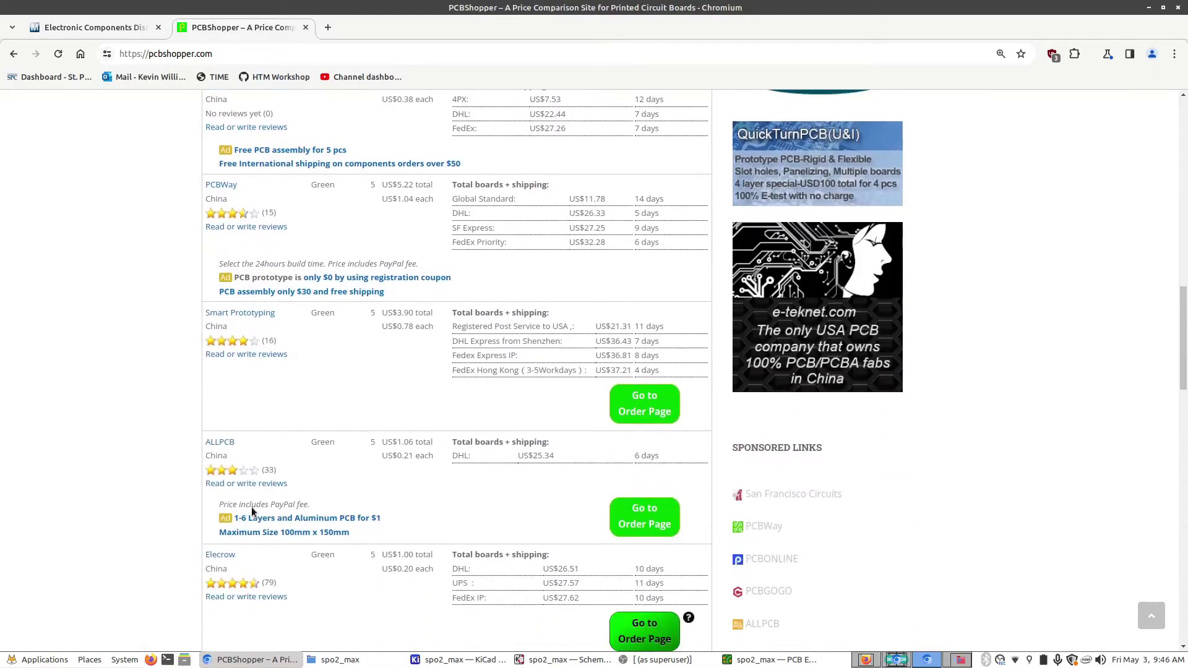
pyautogui.scroll(-3, 250, 504)
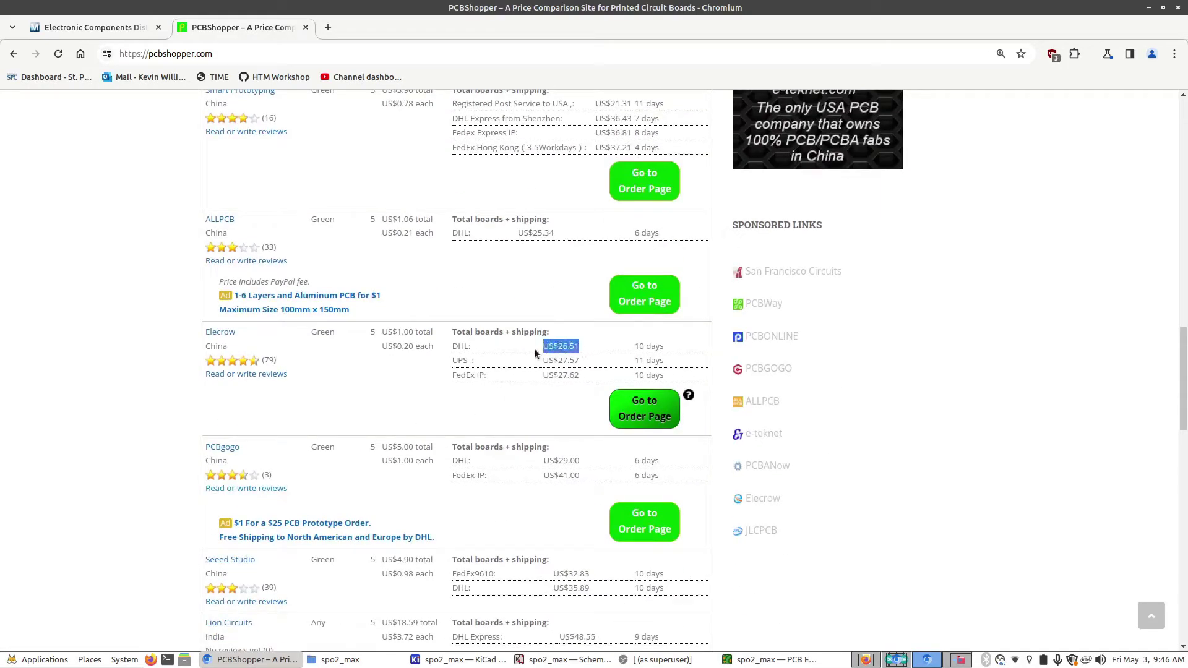
pyautogui.click(536, 369)
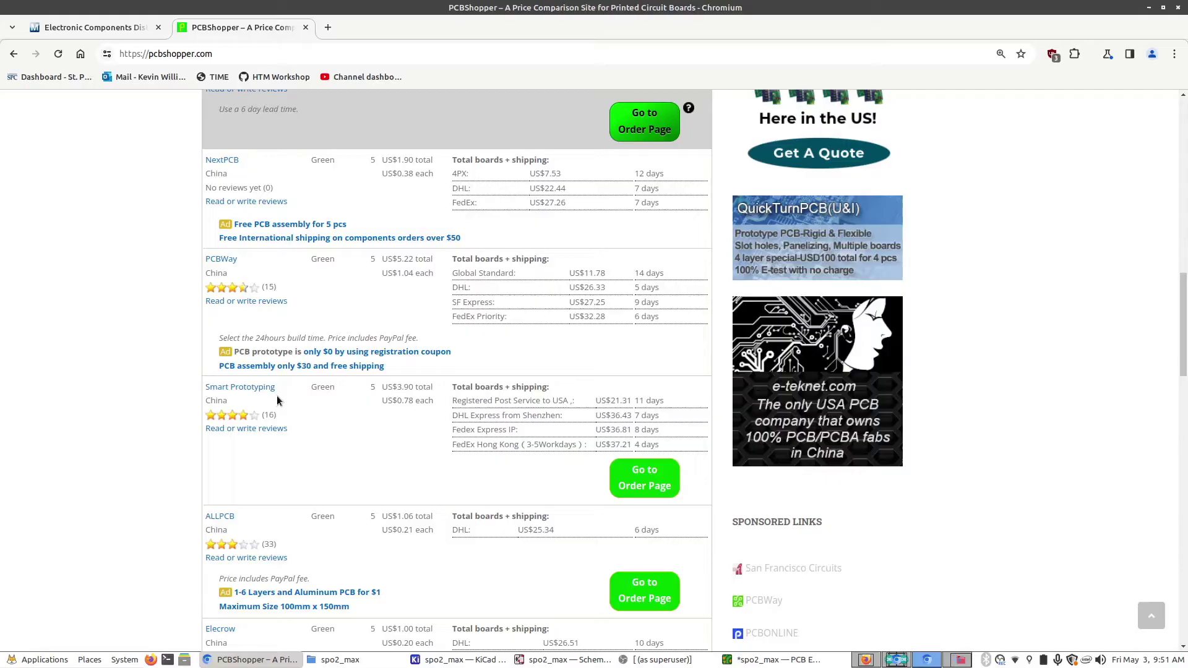
# Open Board Setup for the spo2_max board and view the design rule constraints.
pyautogui.click(742, 660)
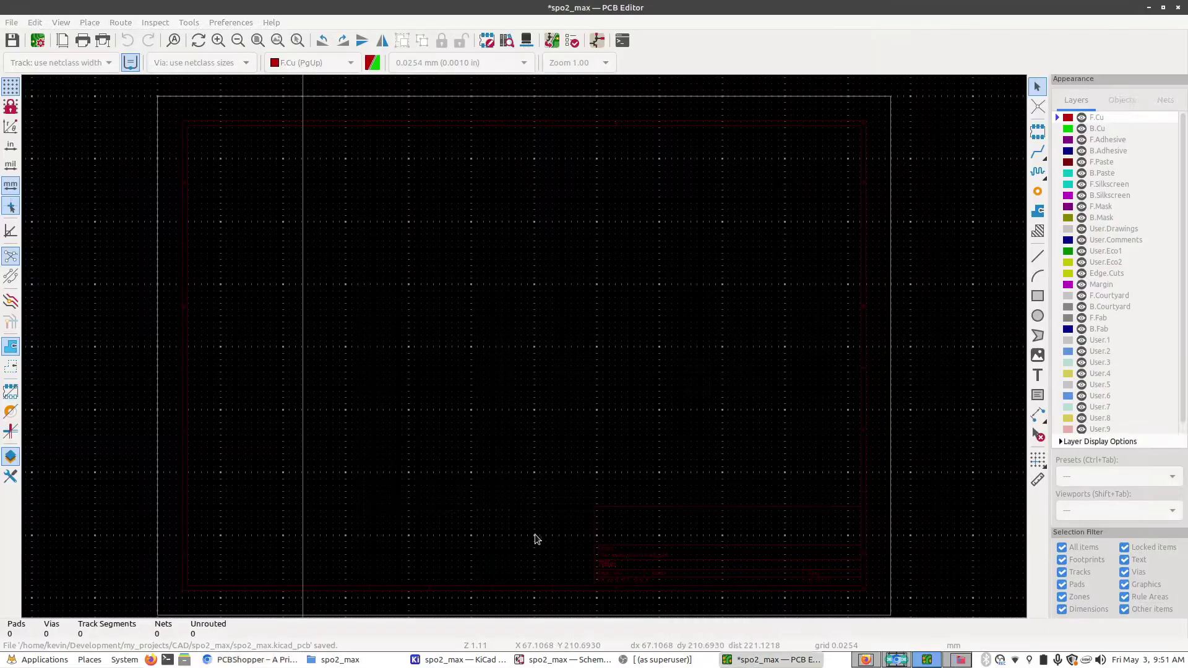
pyautogui.click(11, 22)
pyautogui.click(67, 182)
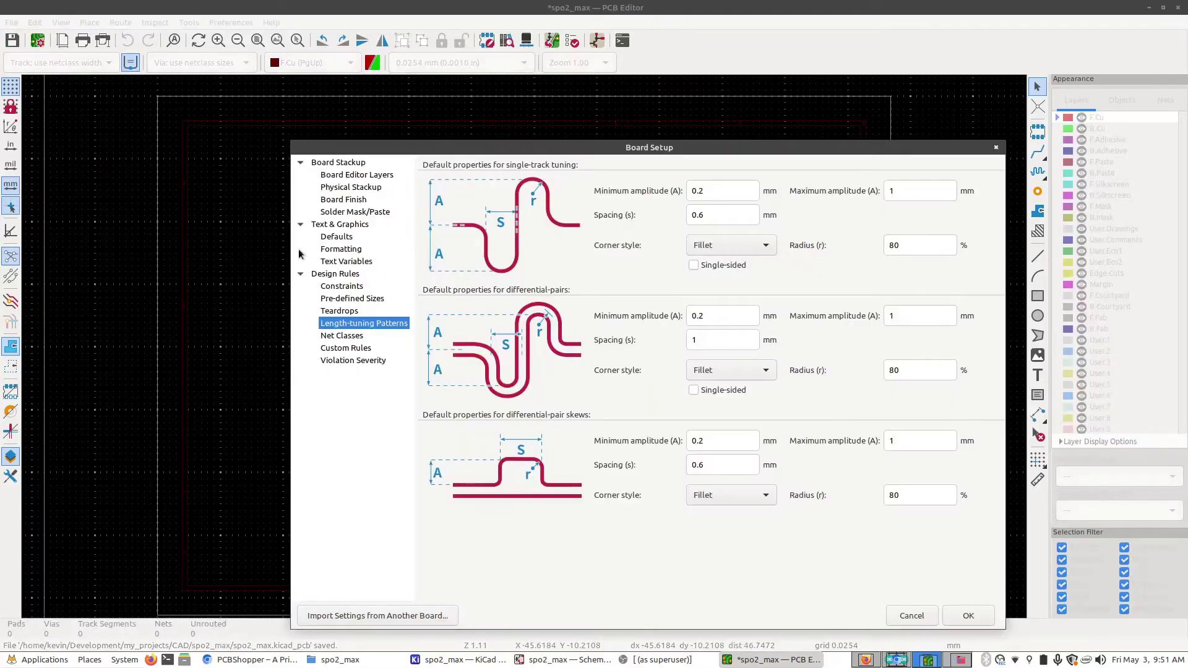
pyautogui.click(353, 299)
pyautogui.click(356, 287)
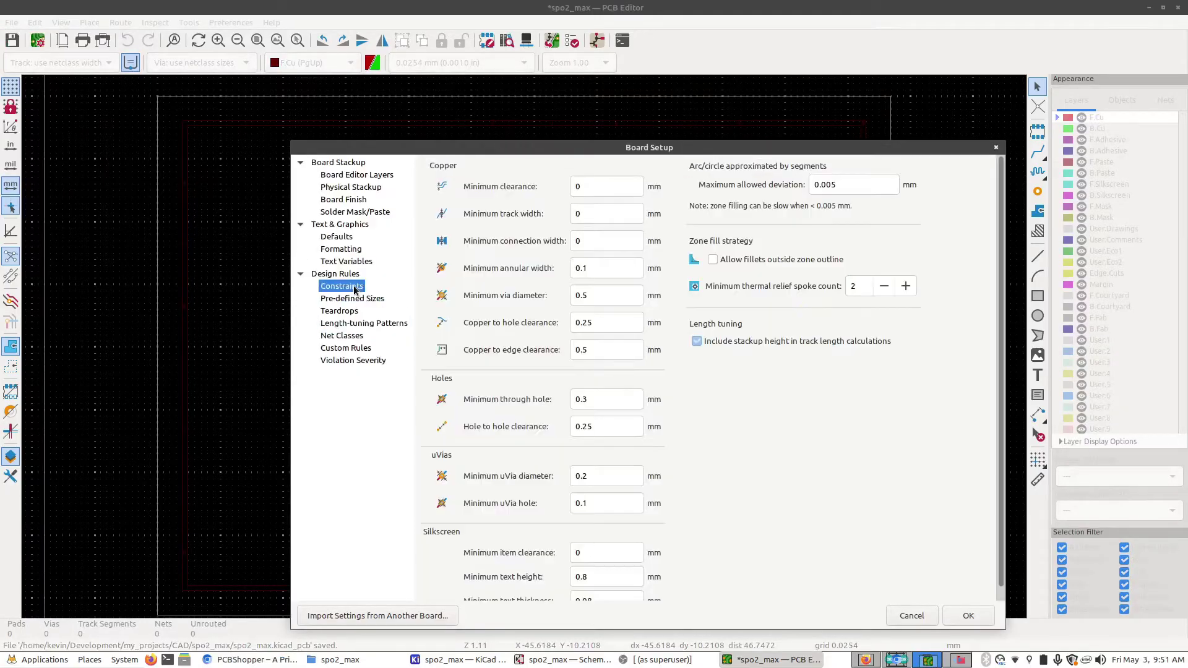
pyautogui.click(359, 313)
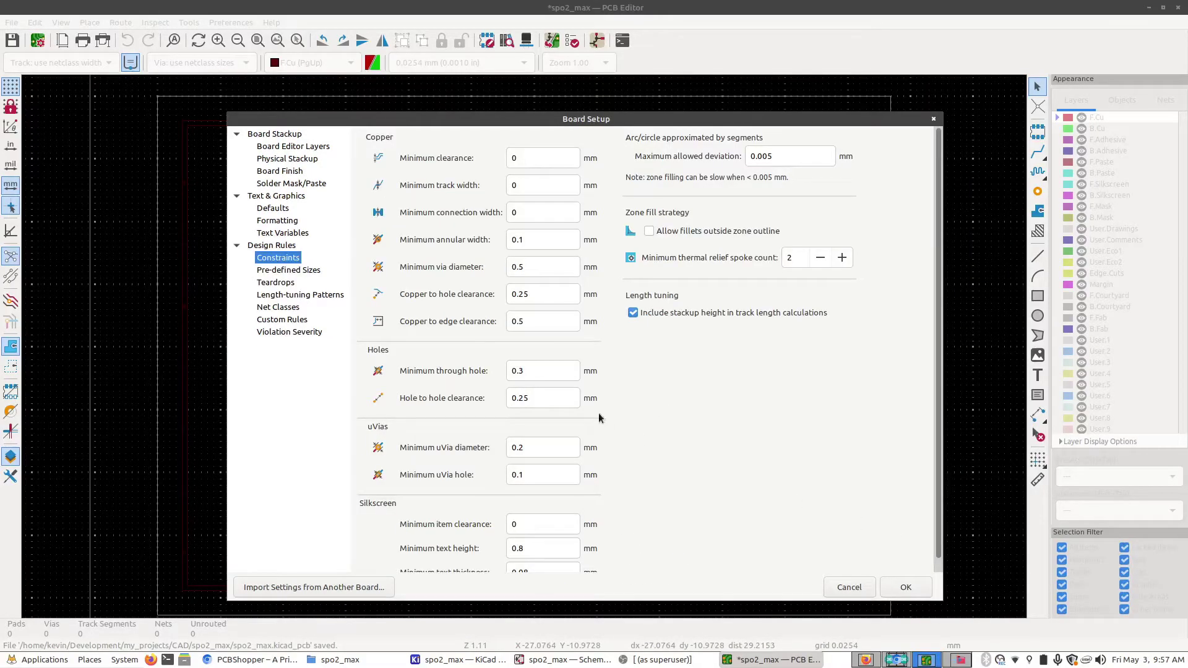
# Review the pre-defined track/via sizes and default teardrop settings, then return to JLCPCB.
pyautogui.scroll(-1, 560, 359)
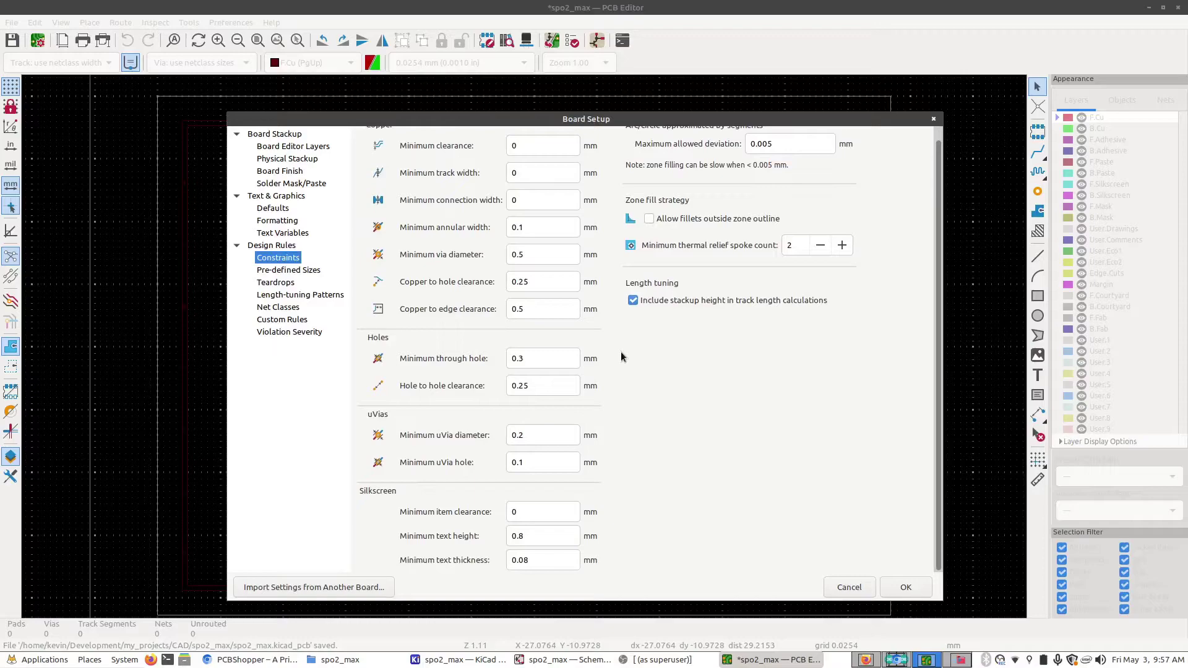
pyautogui.scroll(1, 621, 357)
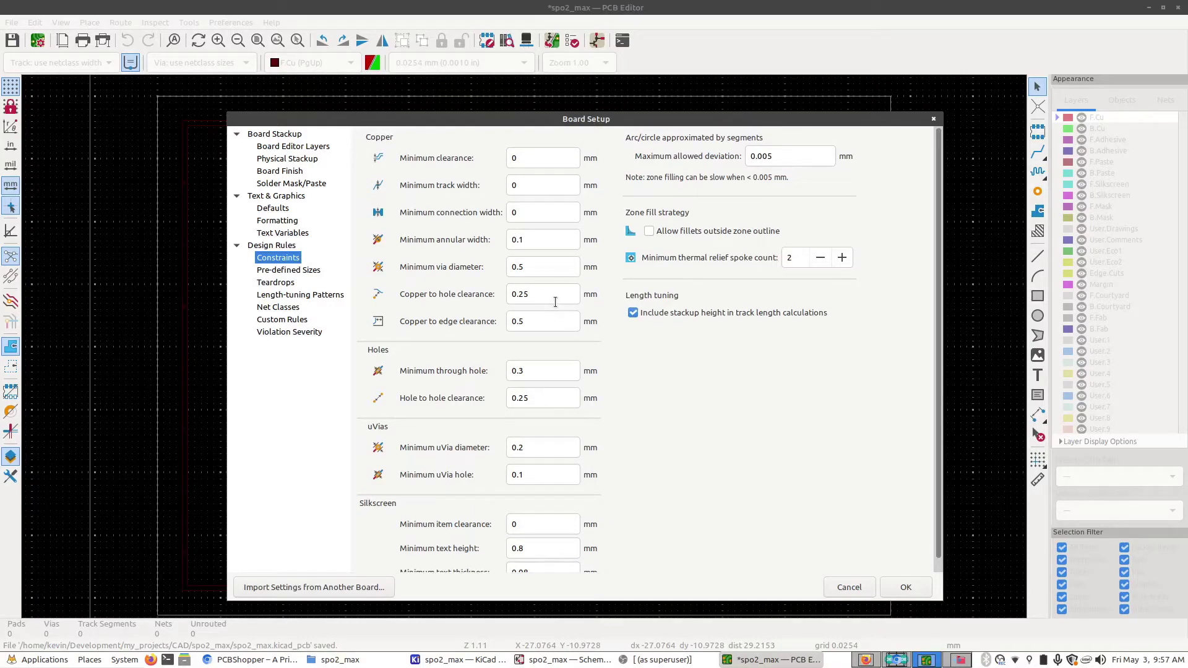
pyautogui.click(292, 273)
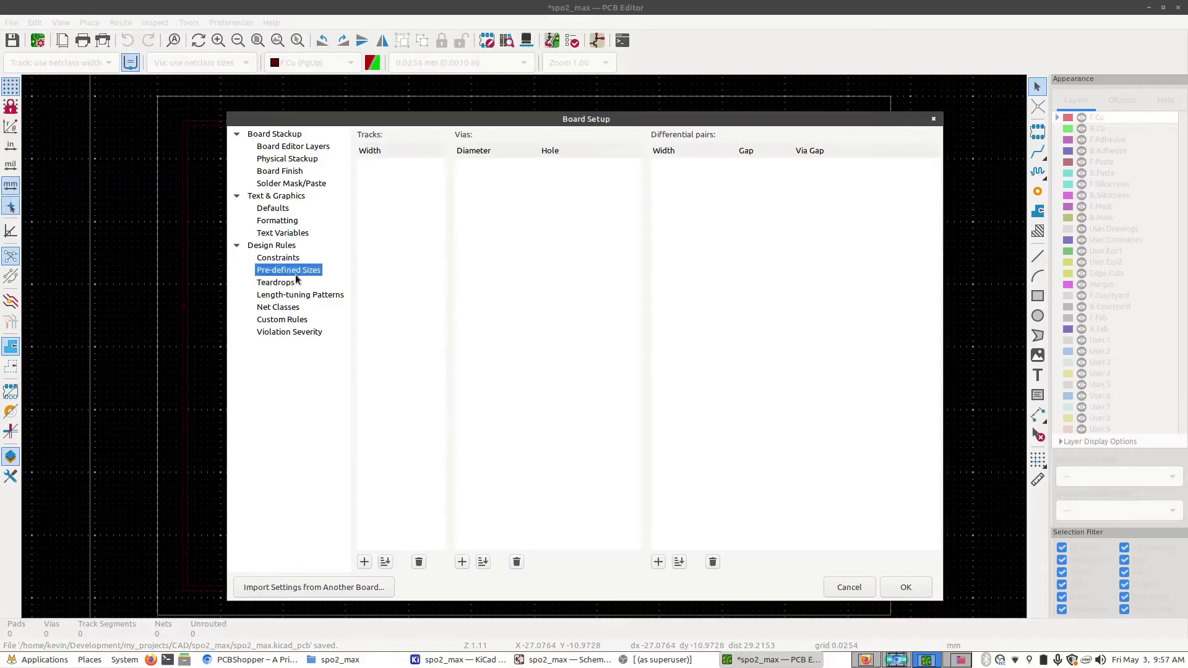
pyautogui.click(293, 283)
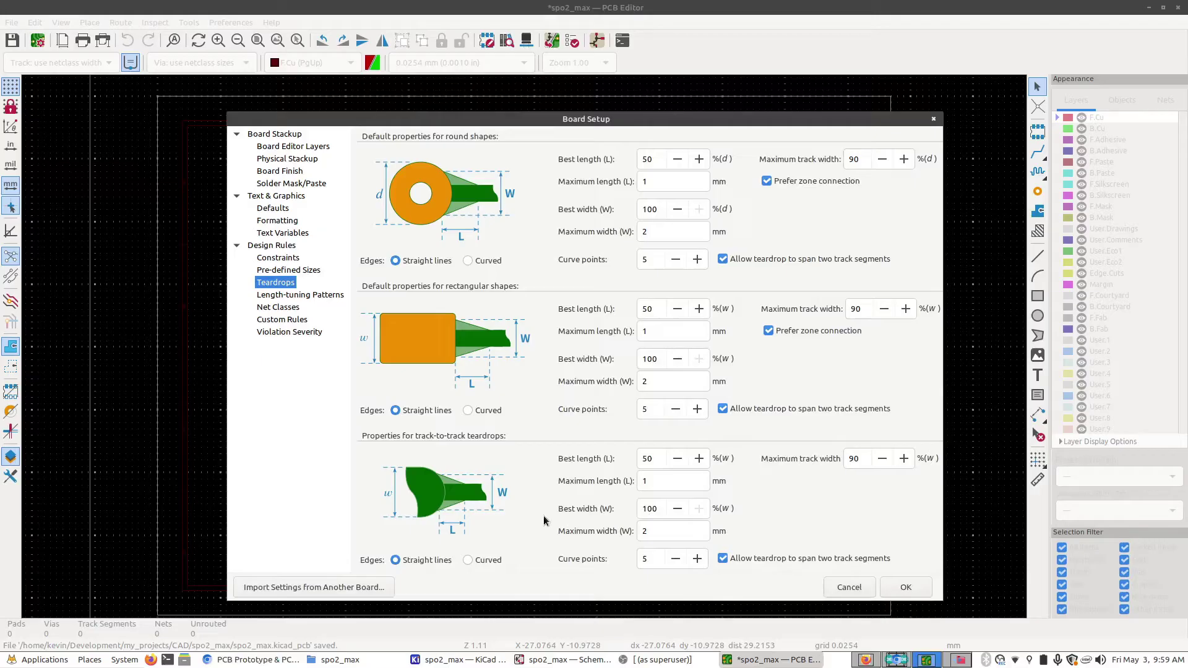
pyautogui.click(251, 659)
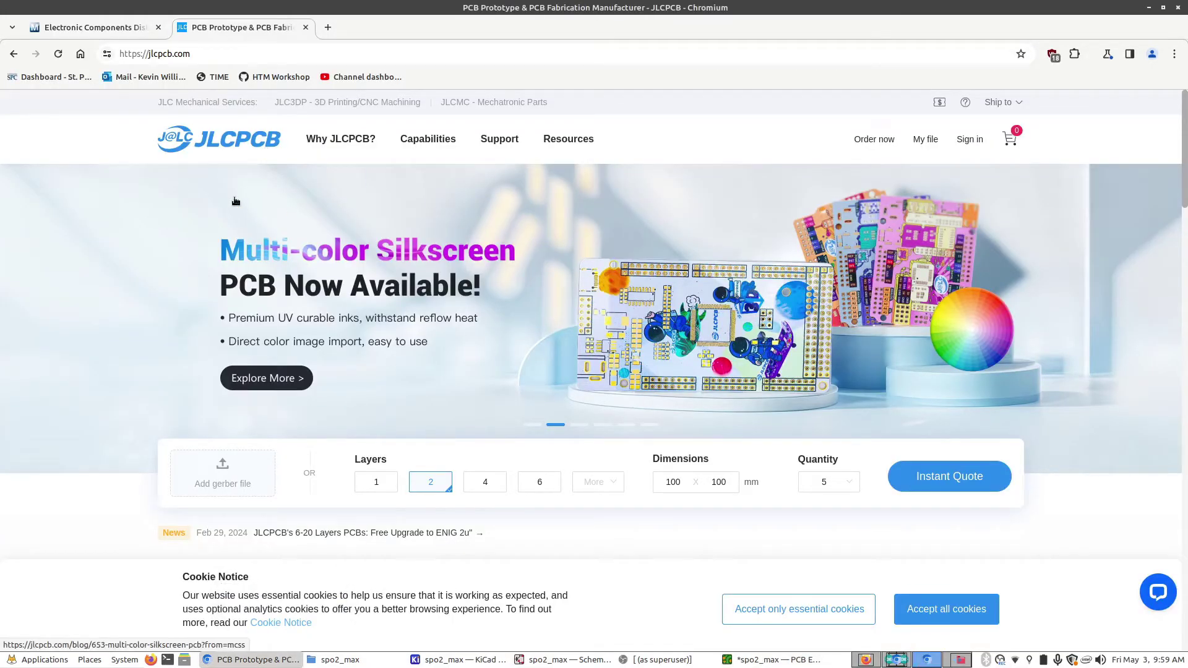
# Browse JLCPCB's PCB capabilities page and collapse its Minimum clearance section.
pyautogui.click(432, 143)
pyautogui.scroll(-6, 513, 384)
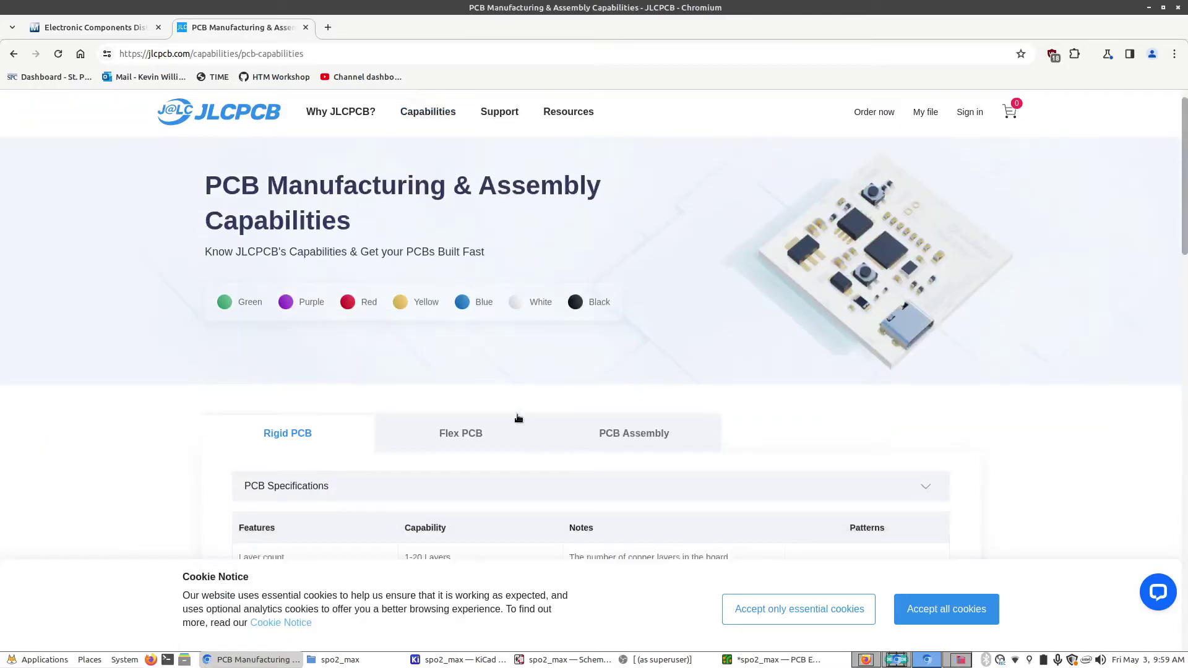
pyautogui.scroll(-2, 517, 414)
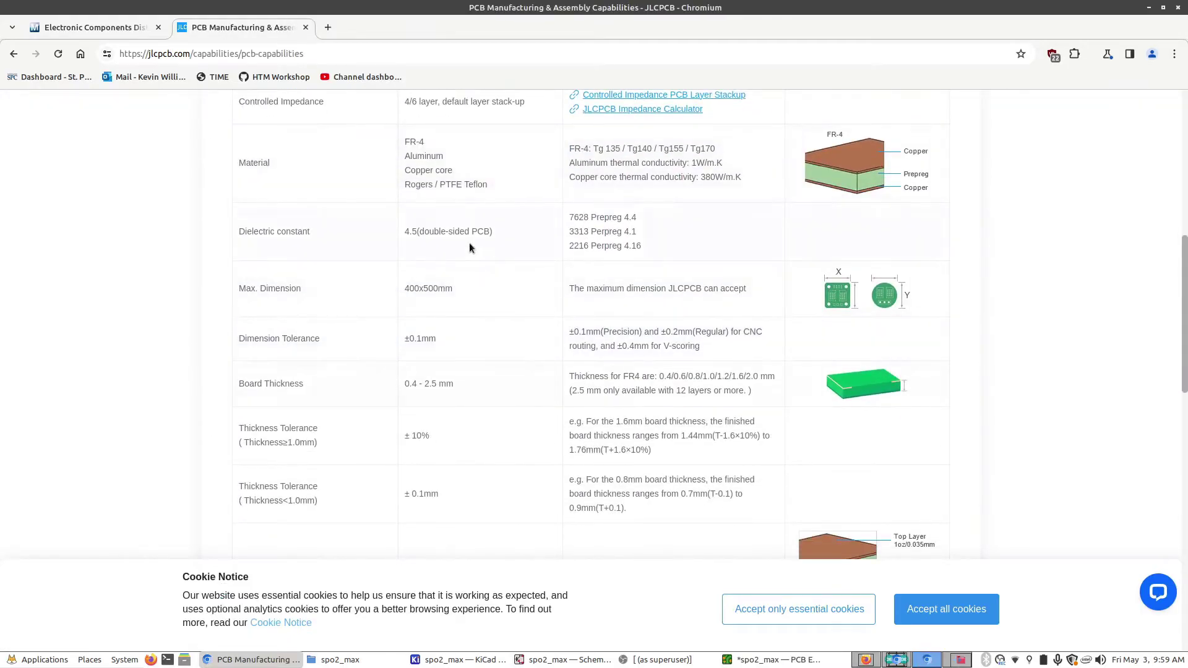
pyautogui.scroll(-6, 455, 321)
pyautogui.scroll(-7, 351, 434)
pyautogui.scroll(6, 415, 369)
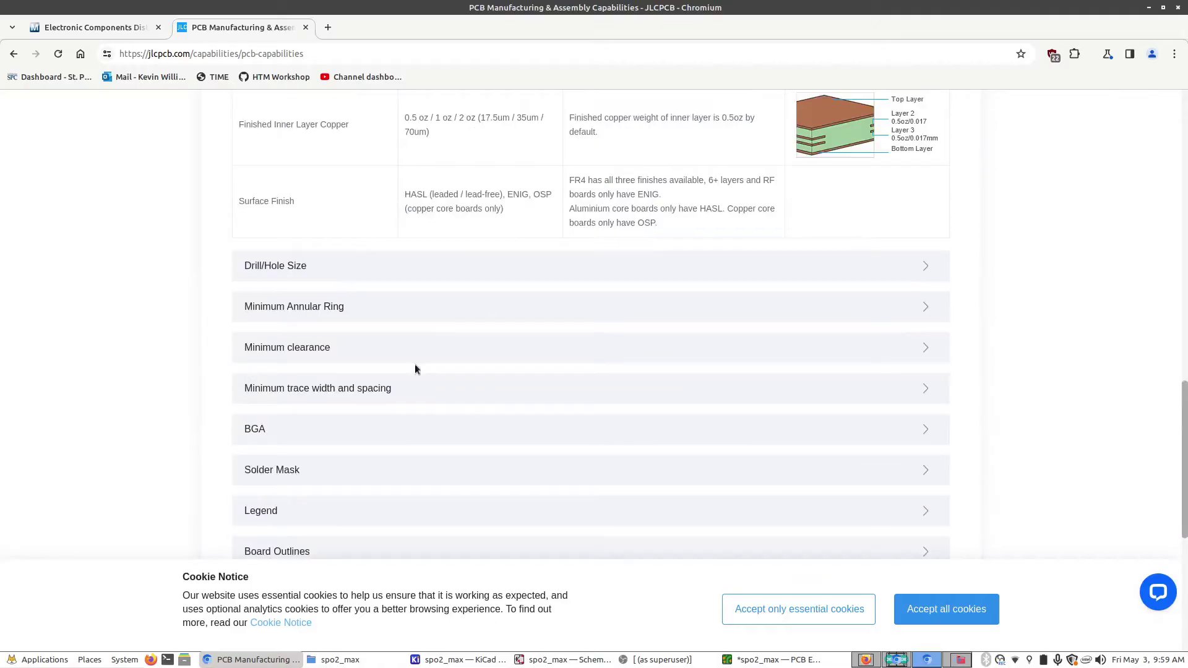
pyautogui.scroll(10, 379, 365)
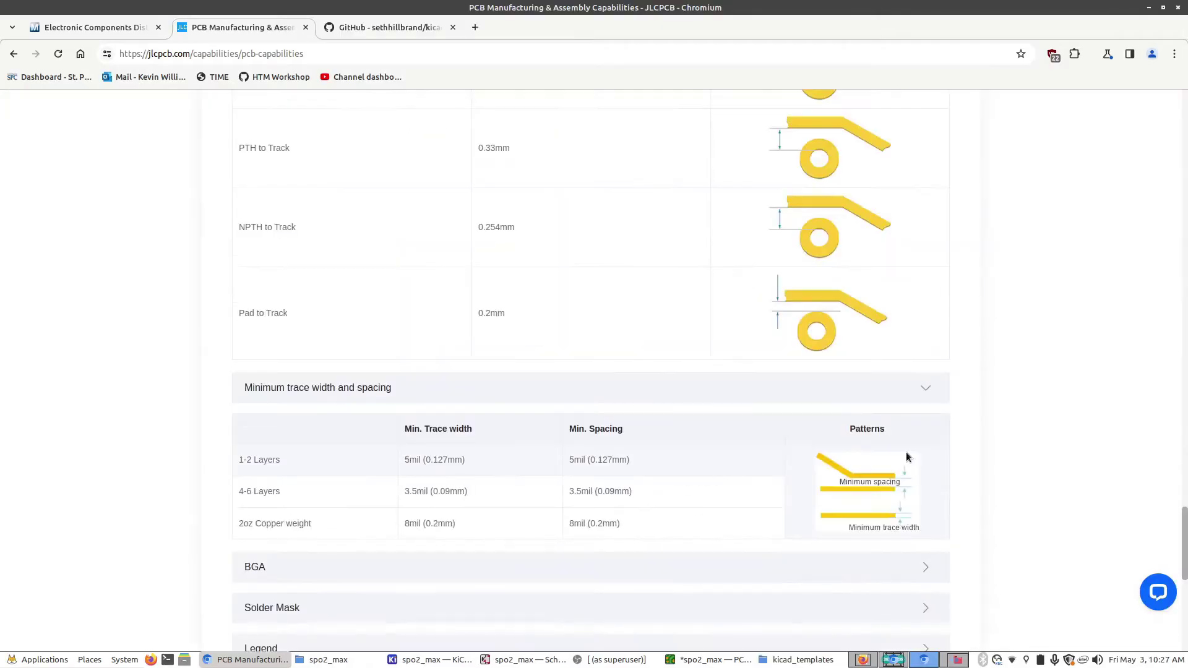
pyautogui.scroll(14, 905, 458)
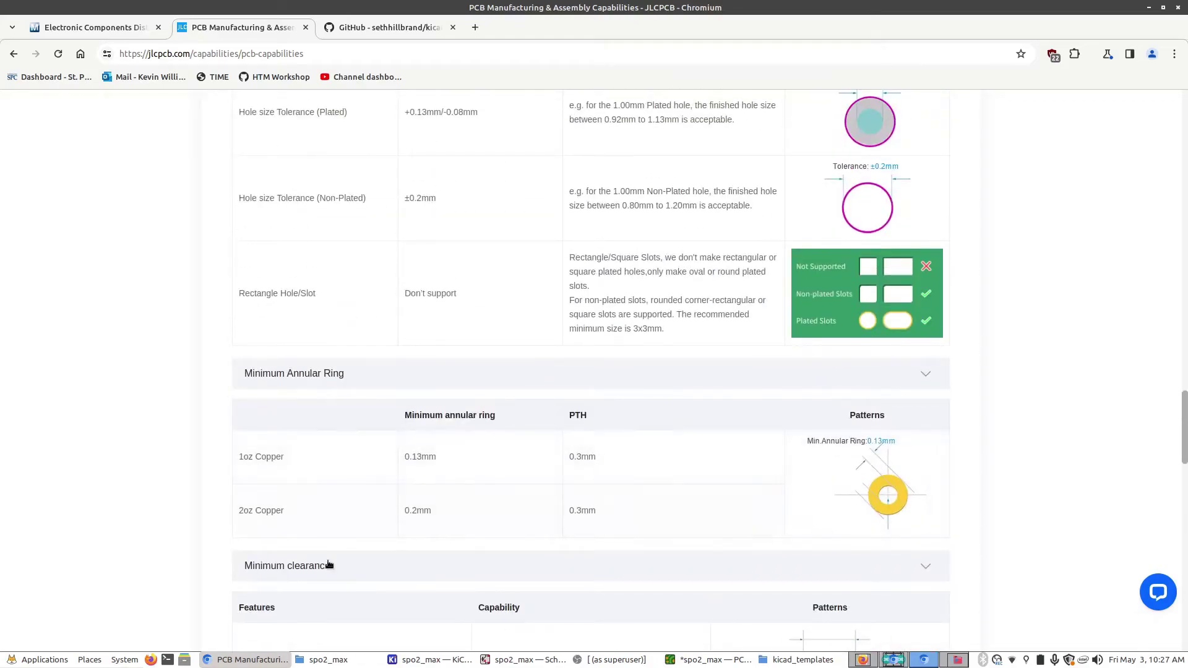
pyautogui.click(332, 565)
pyautogui.scroll(-4, 371, 517)
pyautogui.scroll(12, 487, 459)
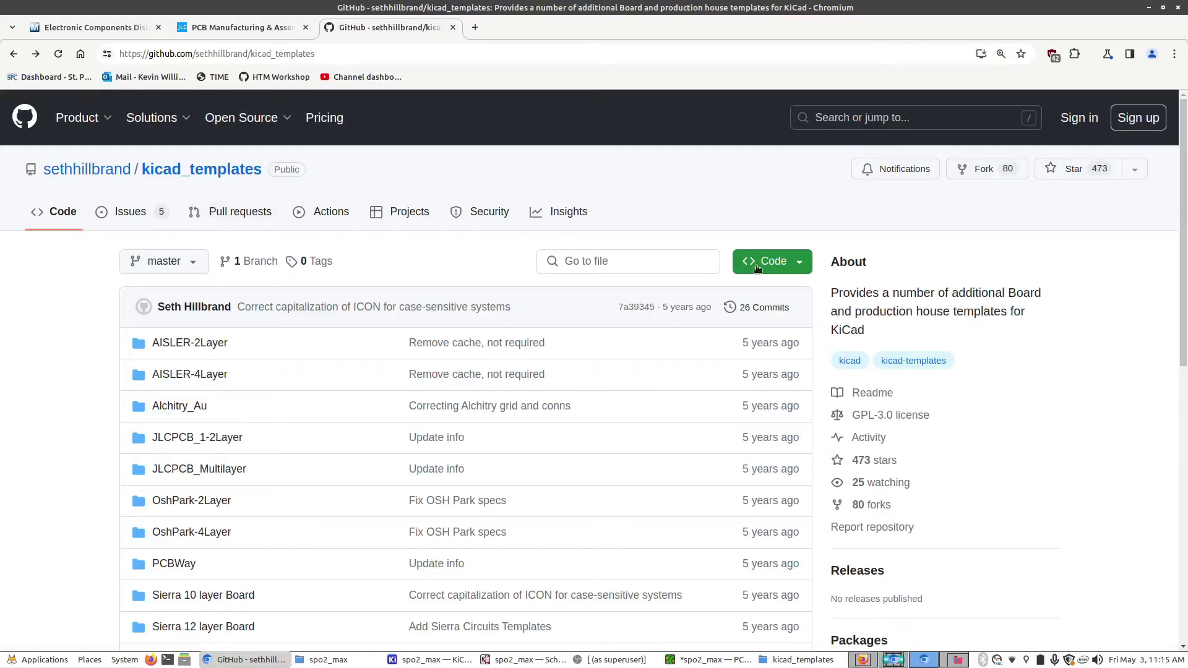
# Download the repository as kicad_templates-master.zip and extract it to the Desktop.
pyautogui.click(774, 261)
pyautogui.click(568, 436)
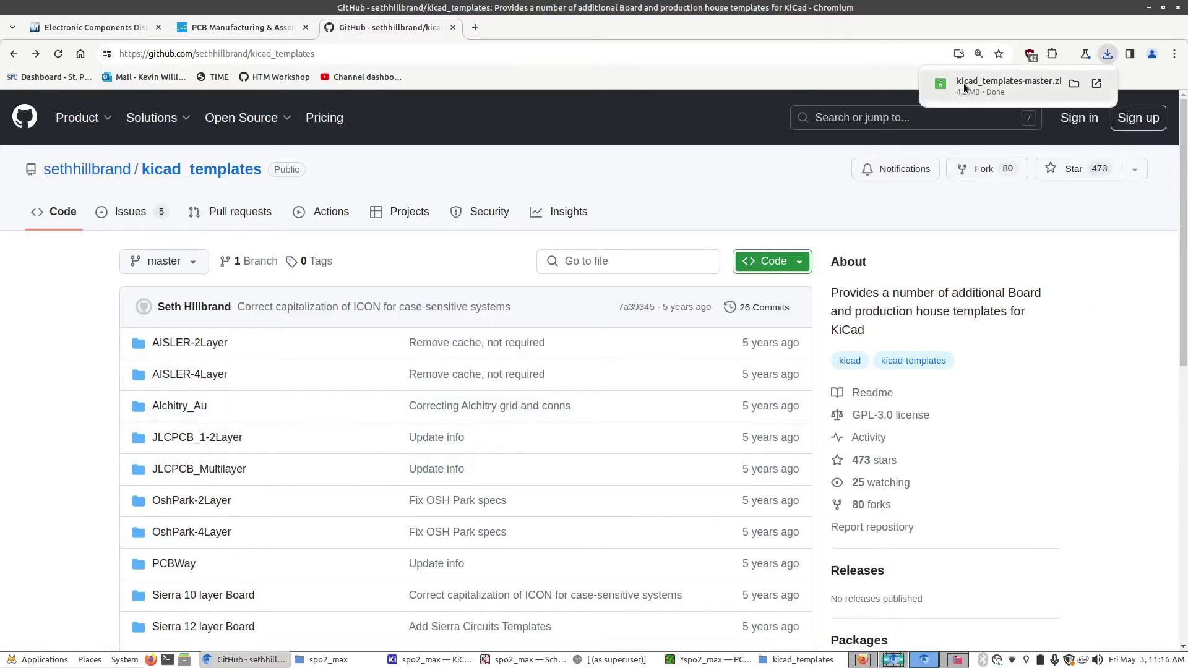
pyautogui.click(1011, 85)
pyautogui.click(363, 199)
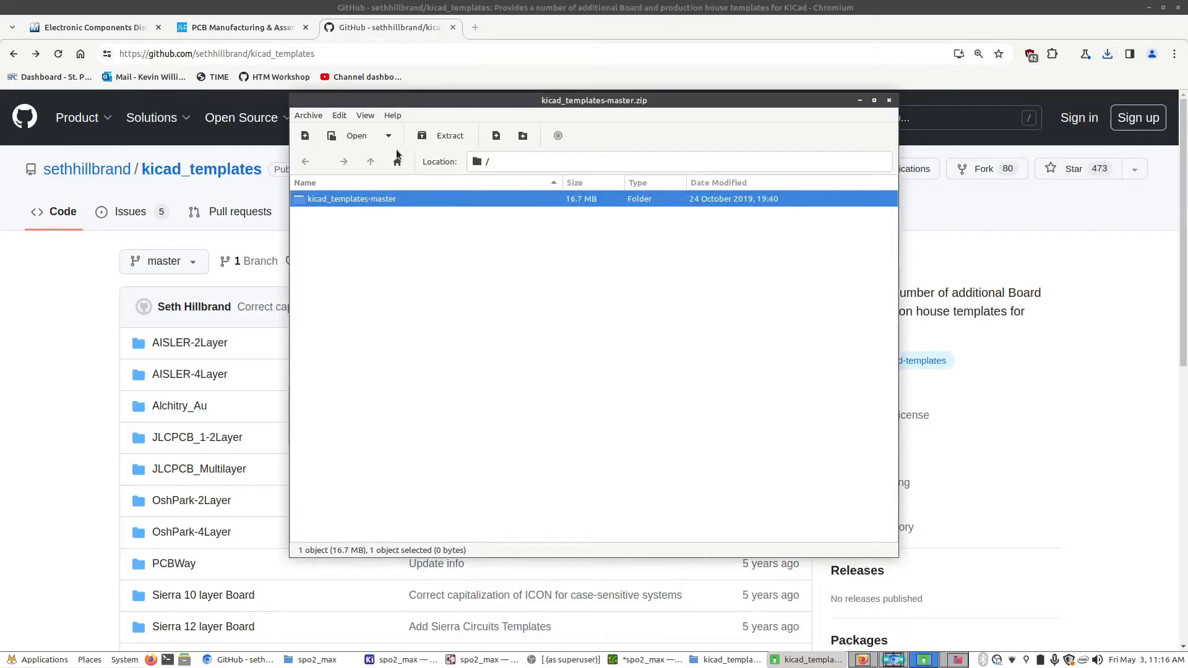
pyautogui.click(436, 137)
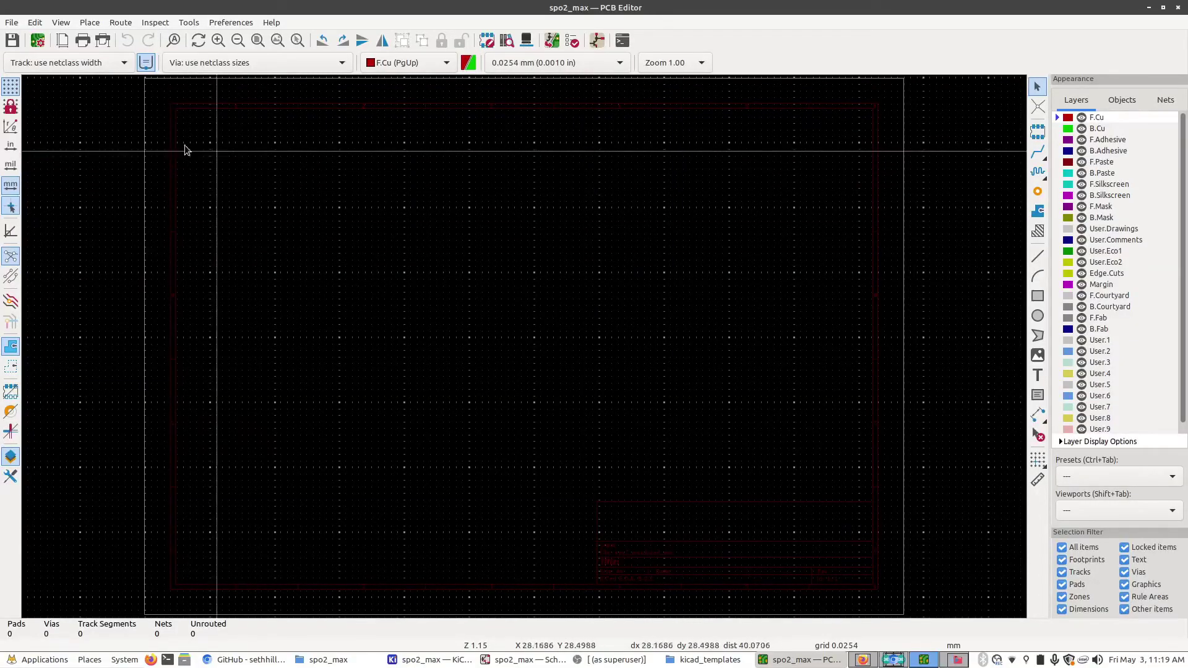
# Start importing Board Setup settings from another board, browsing to the Desktop.
pyautogui.click(37, 42)
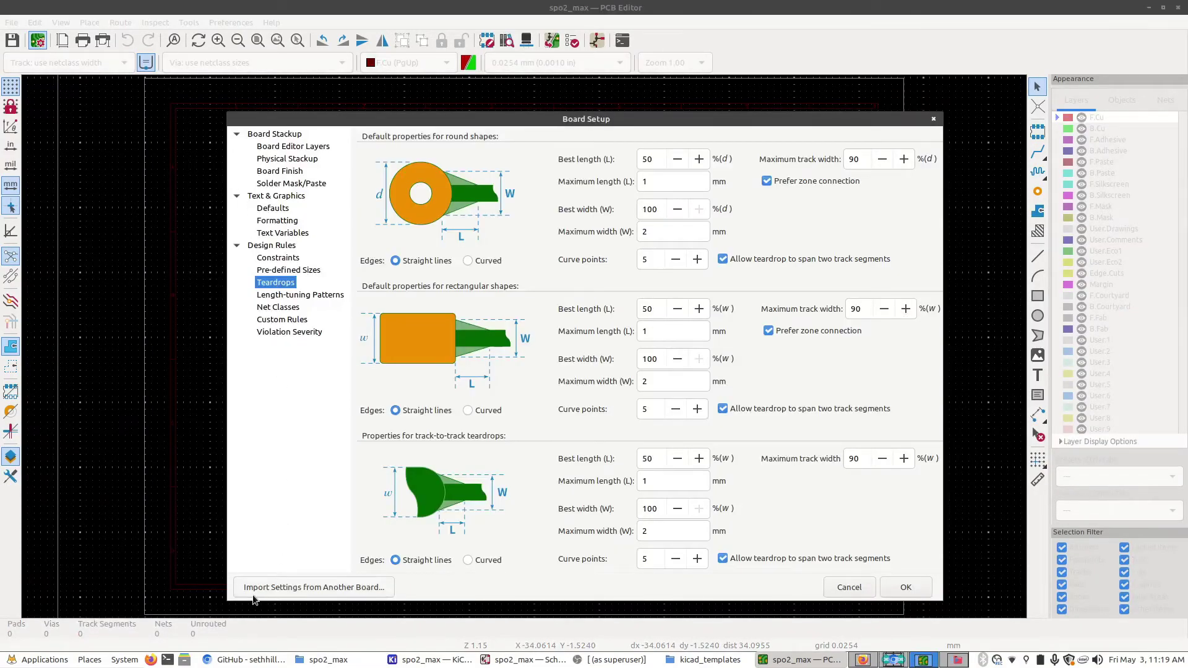
pyautogui.click(304, 587)
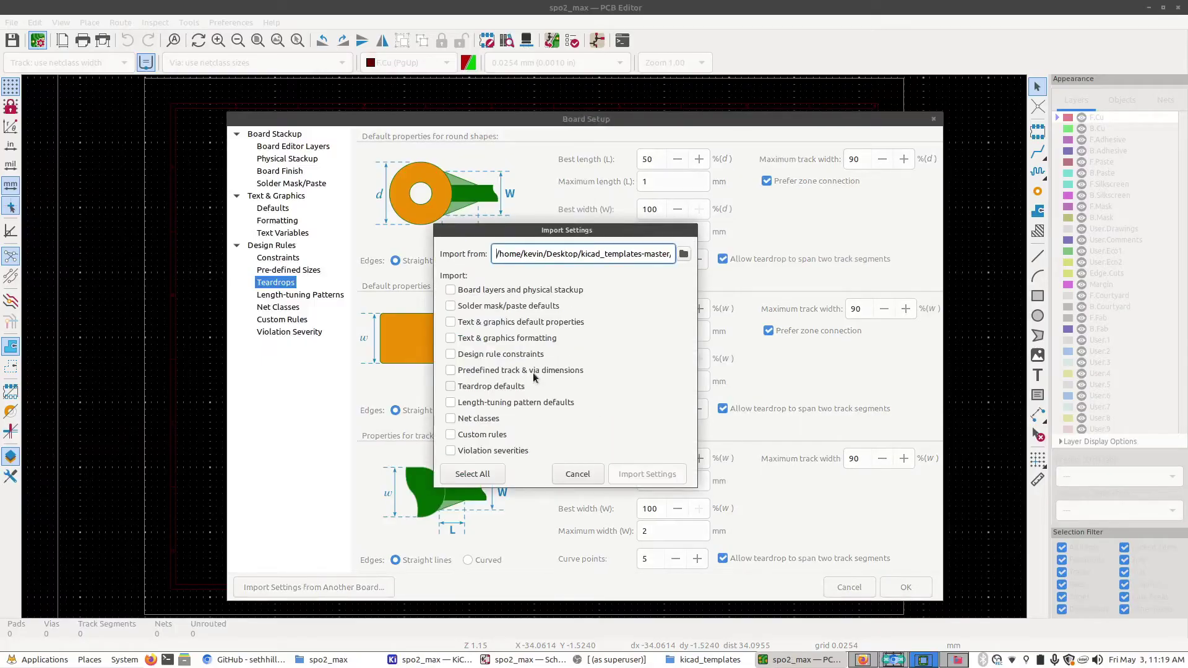
pyautogui.click(683, 254)
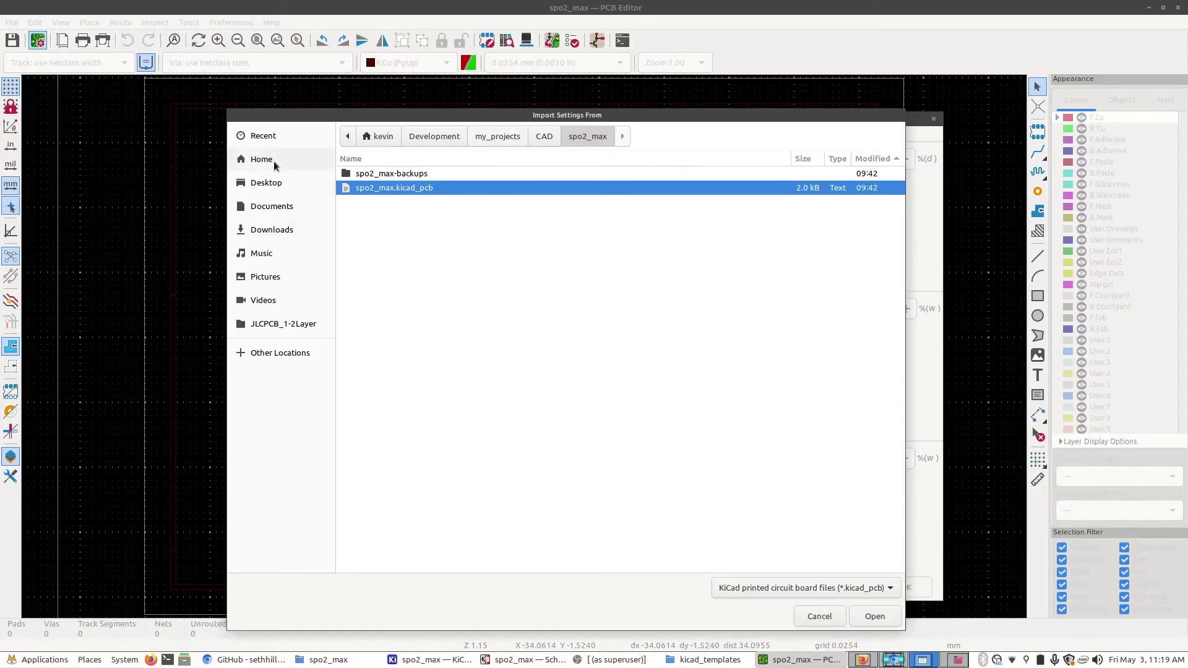
pyautogui.click(267, 183)
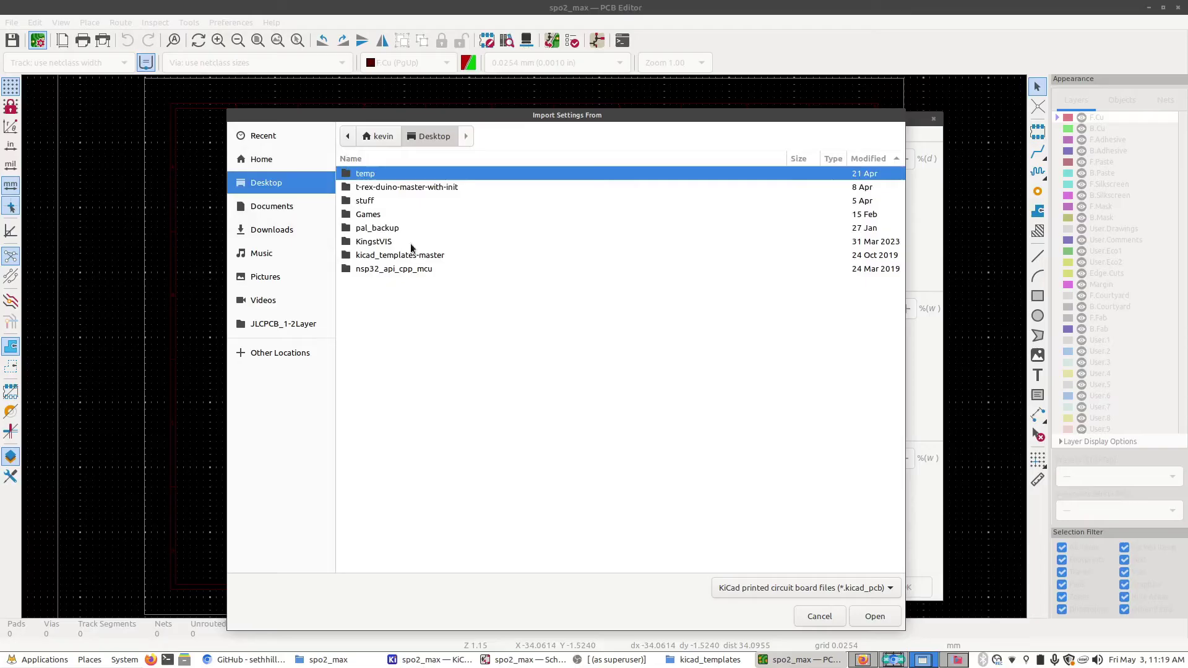
# Import all settings categories from kicad_templates-master/JLCPCB_1-2Layer/JLCPCB.kicad_pcb.
pyautogui.click(375, 261)
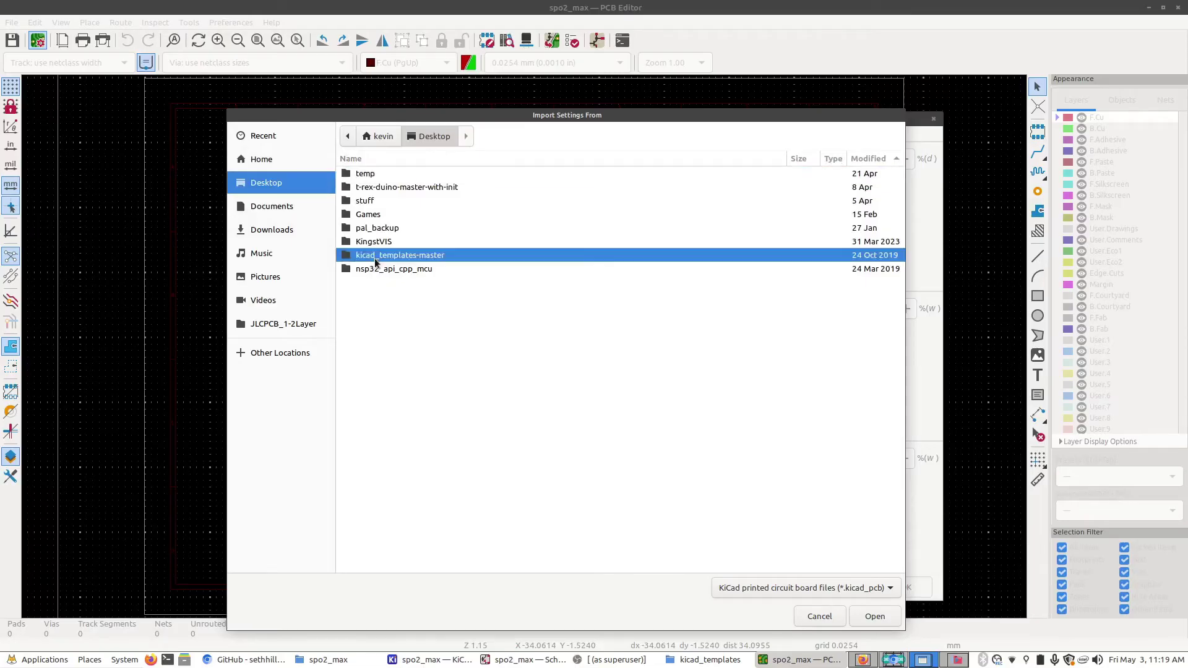
pyautogui.doubleClick(380, 260)
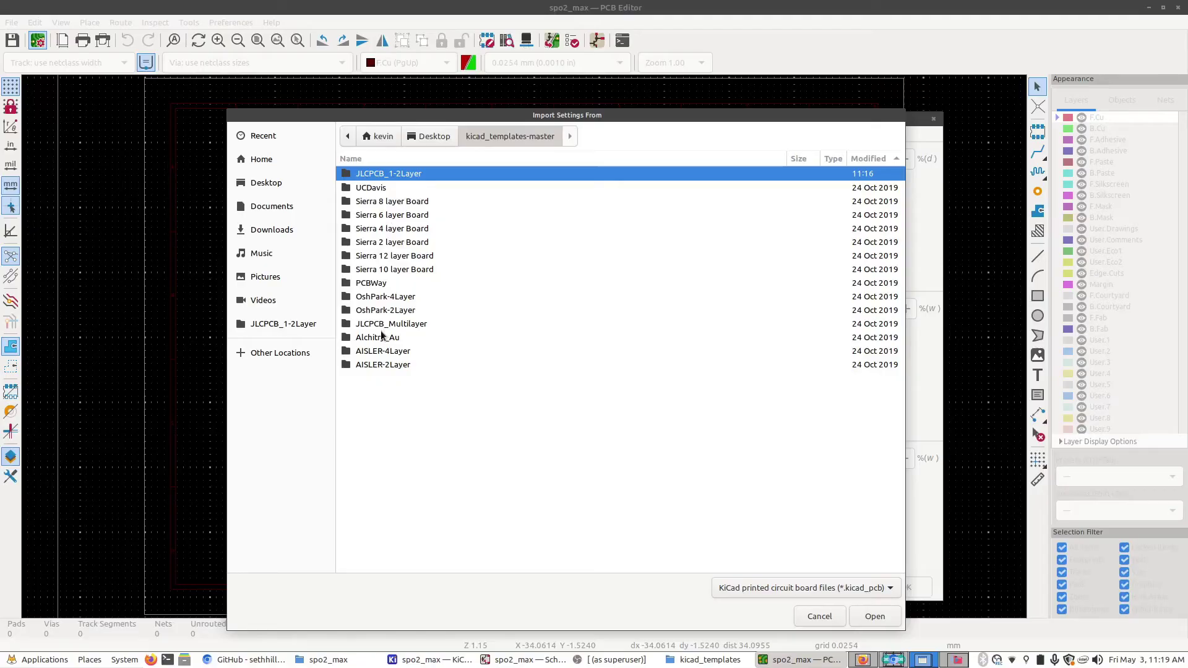
pyautogui.doubleClick(376, 175)
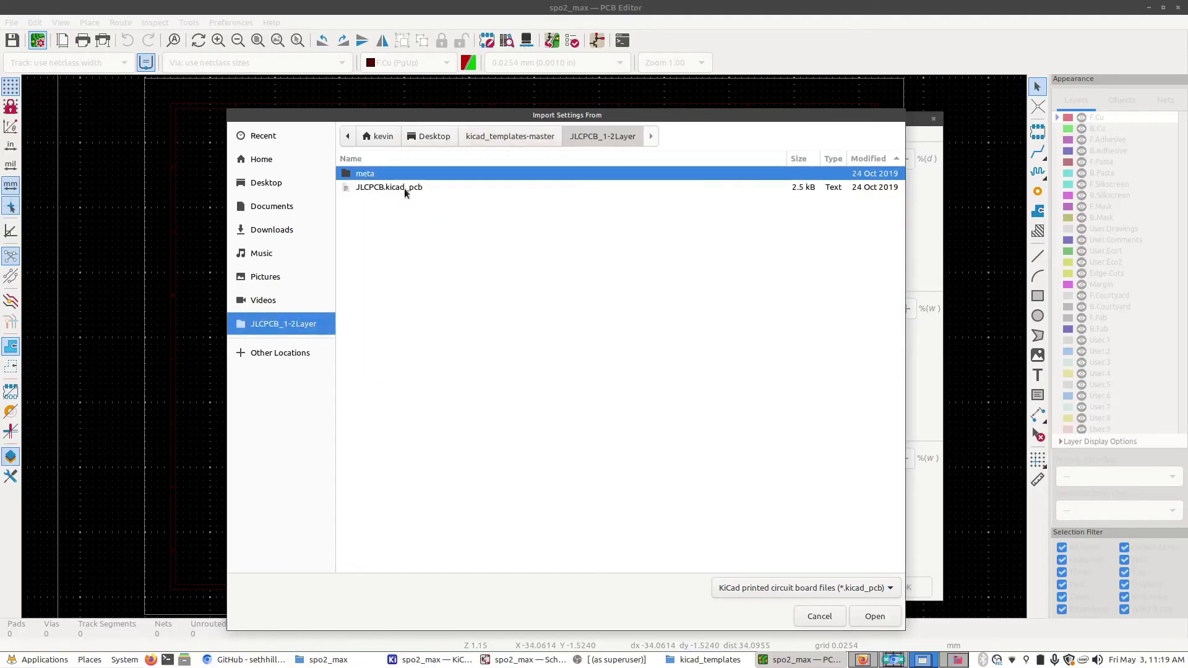
pyautogui.click(383, 190)
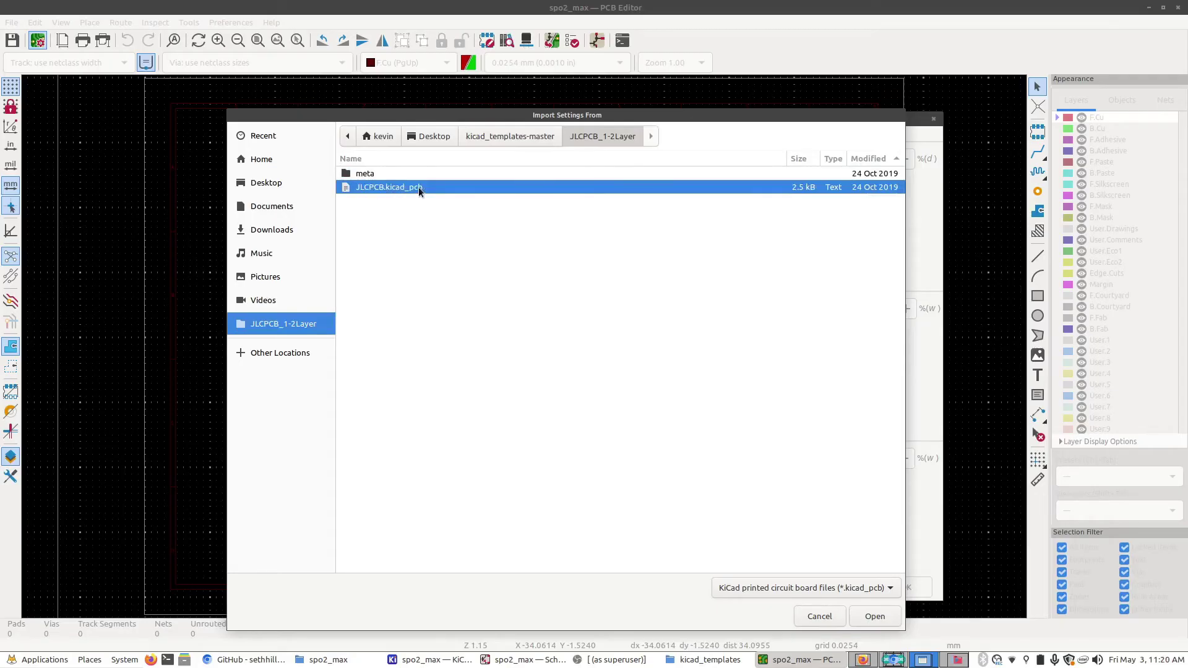
pyautogui.press('Return')
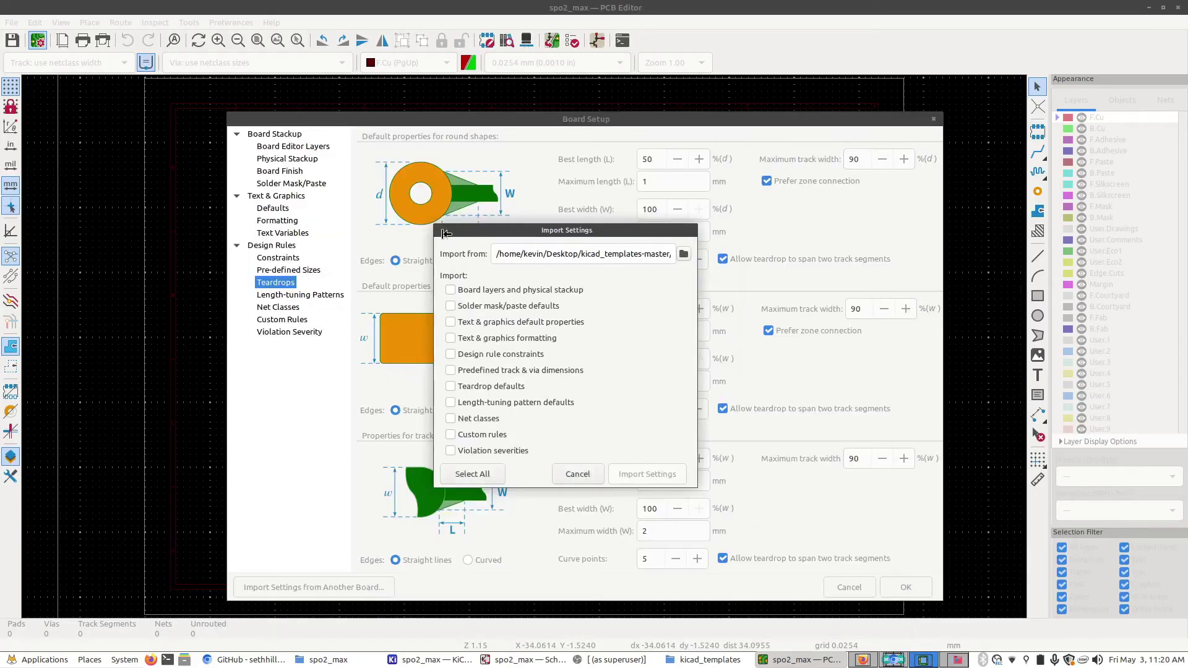
pyautogui.click(483, 474)
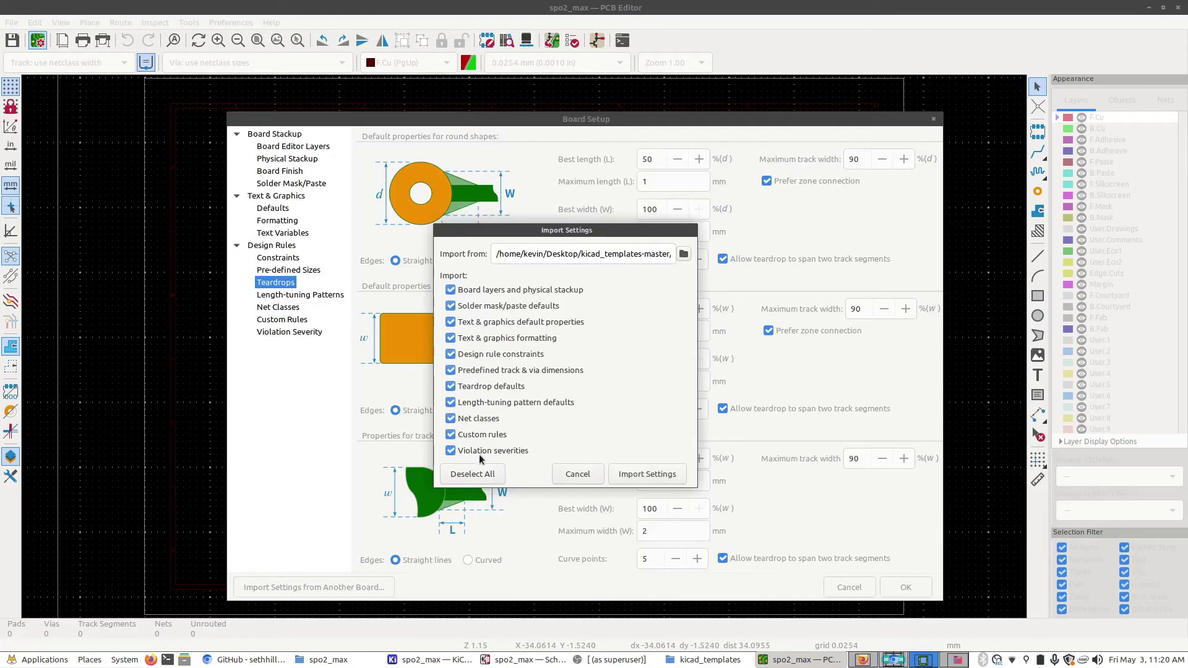
pyautogui.click(633, 474)
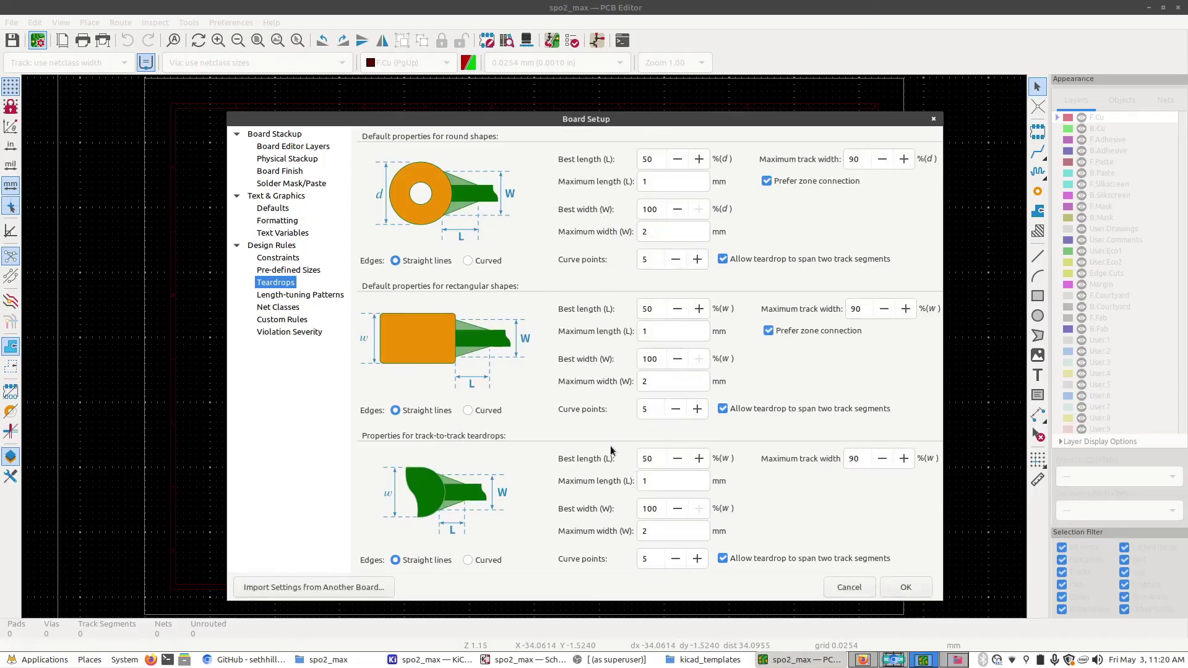
# Apply the imported JLCPCB settings and close Board Setup.
pyautogui.click(899, 583)
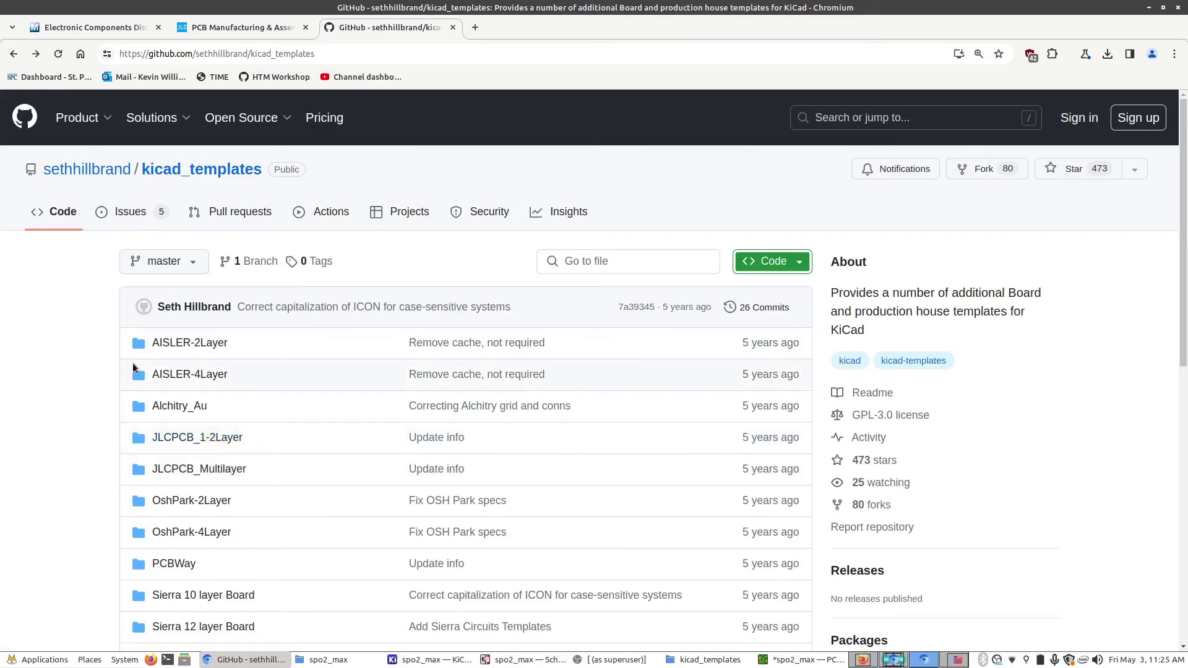
# Reopen Board Setup and compare it with JLCPCB's 0.15mm drill and 0.25mm via specs.
pyautogui.click(235, 27)
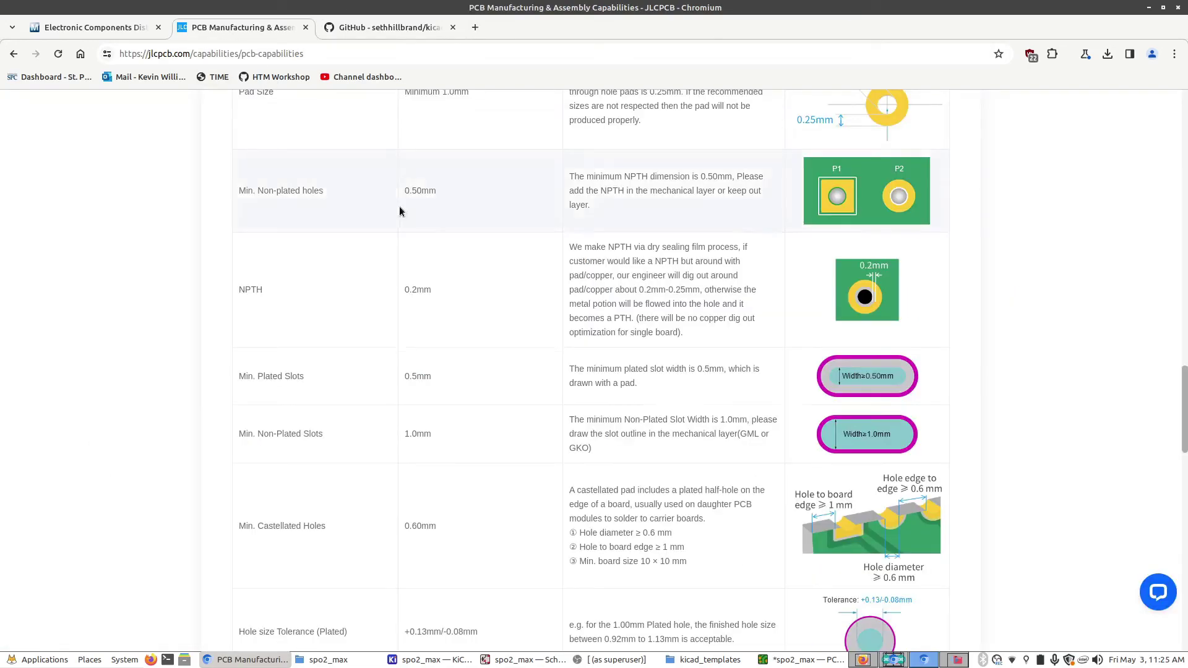
pyautogui.scroll(5, 692, 582)
pyautogui.click(803, 660)
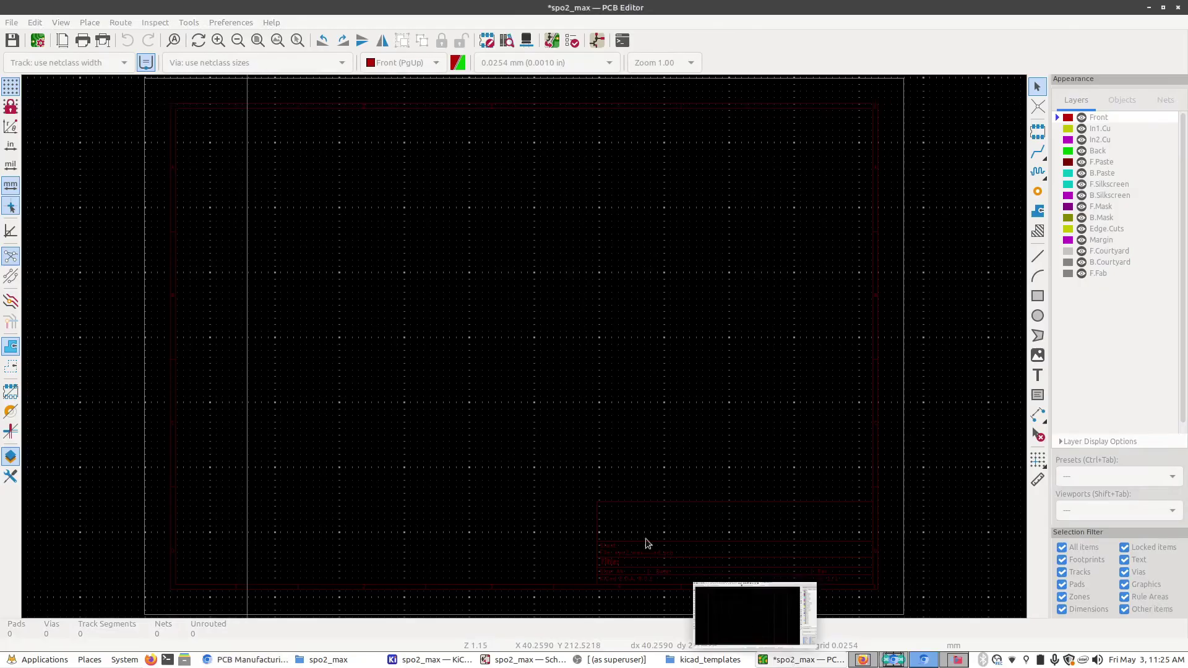
pyautogui.click(38, 40)
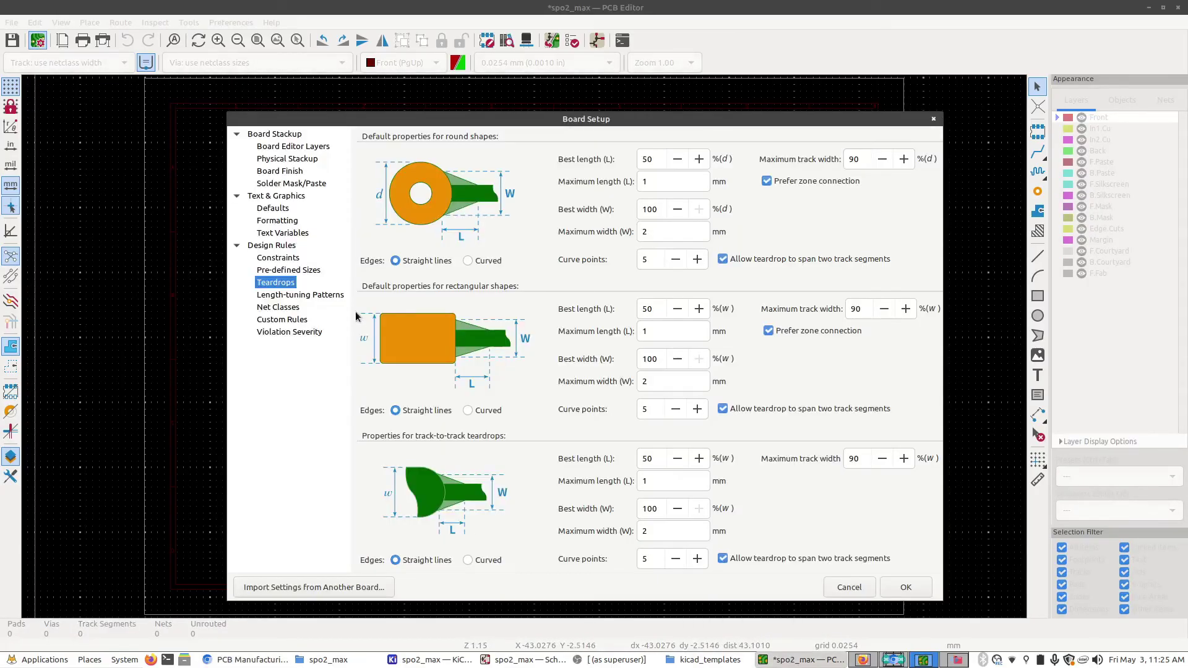
pyautogui.click(247, 660)
pyautogui.scroll(3, 466, 520)
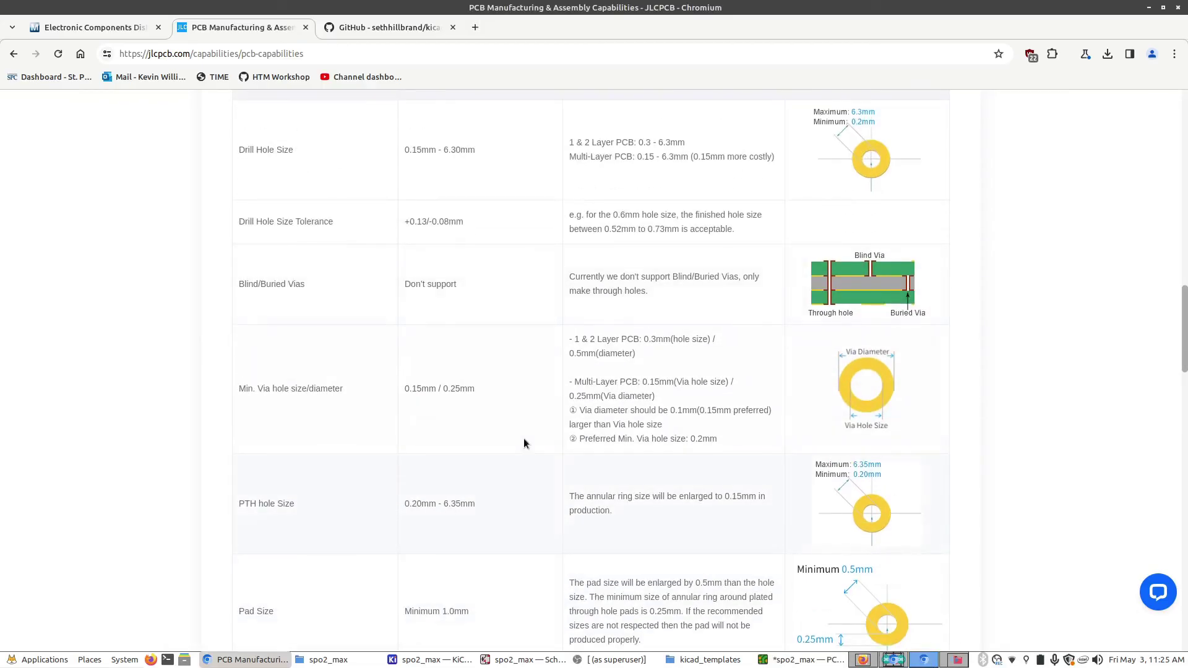